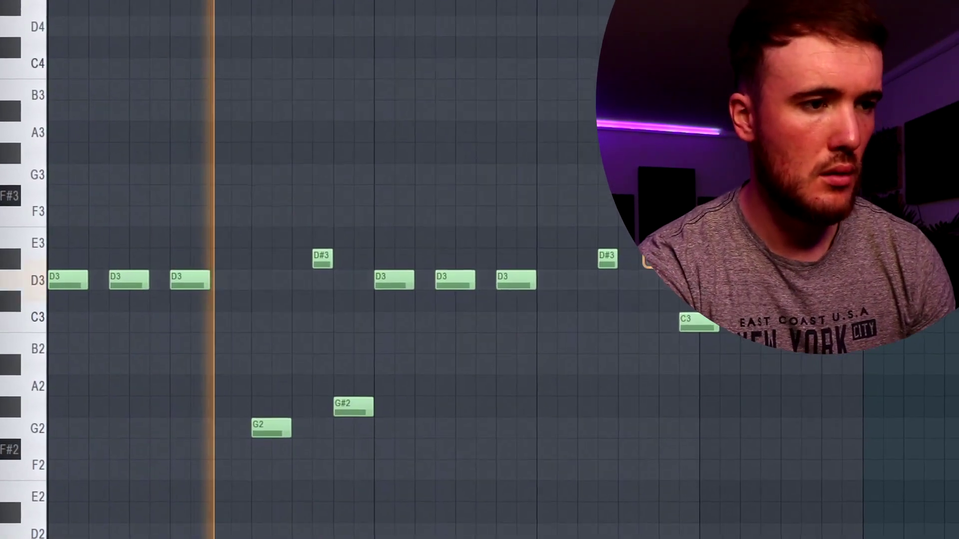
Extend the bass notes to close the gaps between them and repeat the four-bar bass line from bar 5
drag(607, 276, 670, 327)
key(shift+Left)
key(ctrl+a)
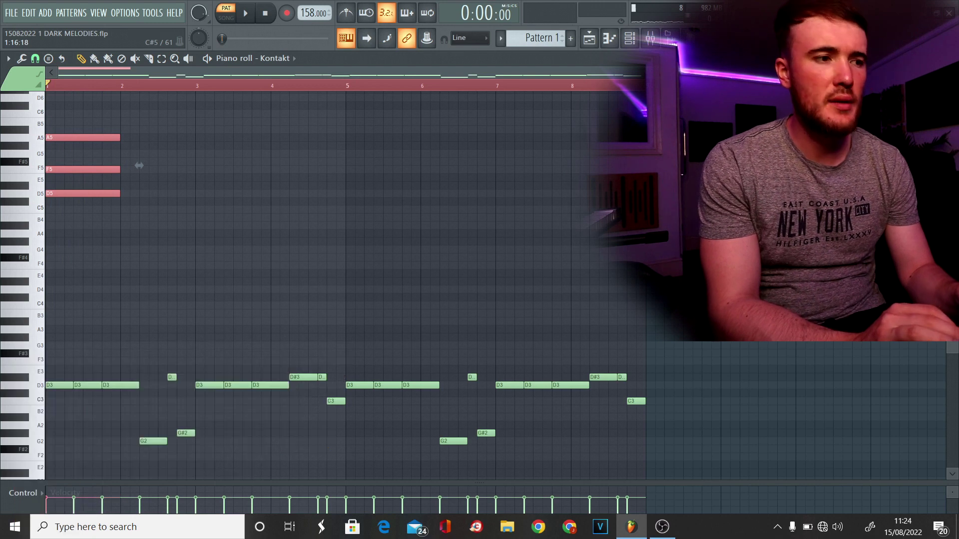
Strum the D5, F5, A5 chord and copy it to bar 3 with an added A#5 that ends together with the chord
key(alt+s)
key(space)
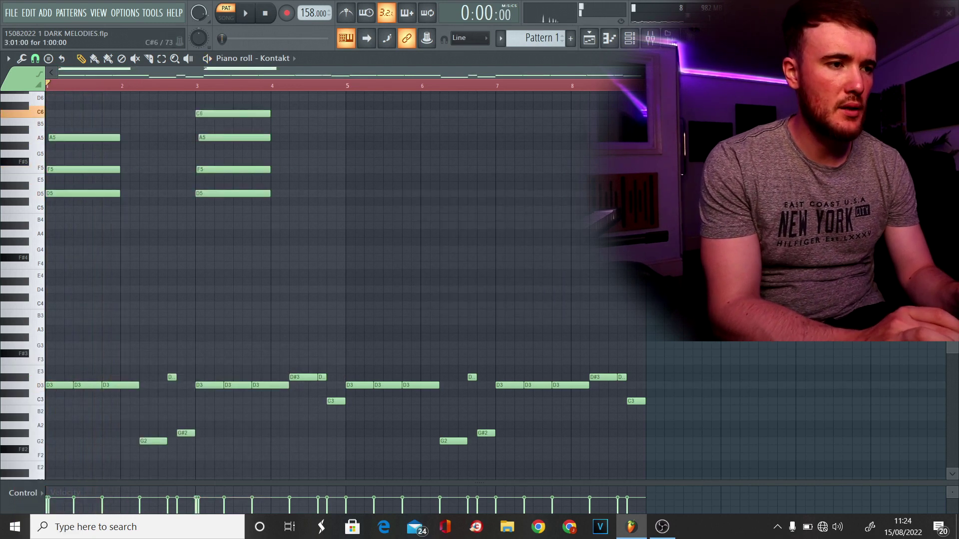
key(space)
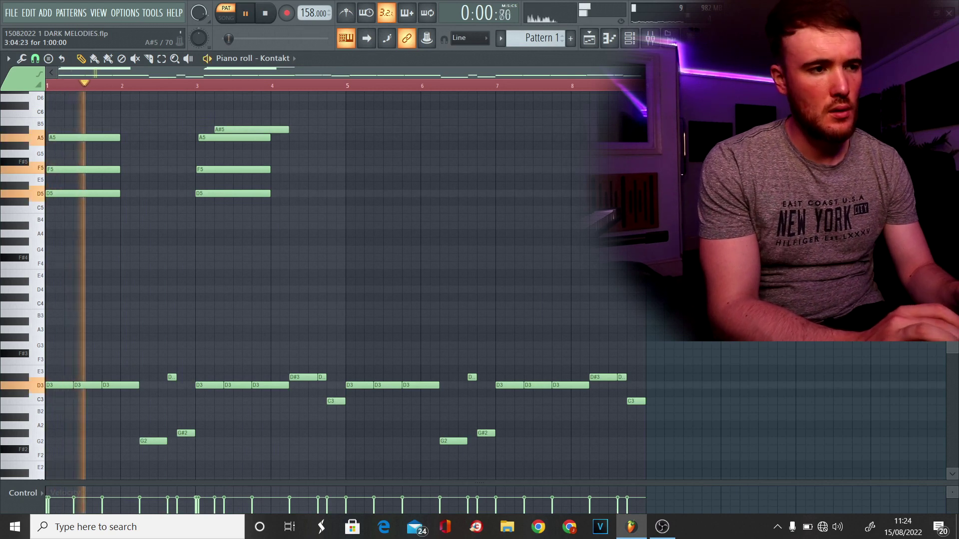
drag(287, 132, 270, 135)
Copy both chords to bars 5 and 7, and raise the F5 of the chord in bar 1 by an octave
drag(303, 220, 46, 90)
key(ctrl+Up)
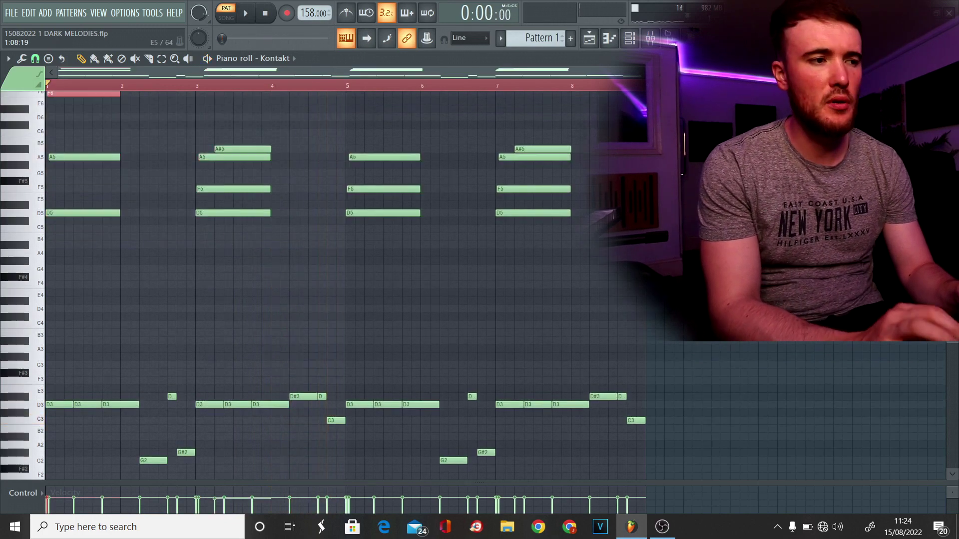
ctrl+right_click(83, 181)
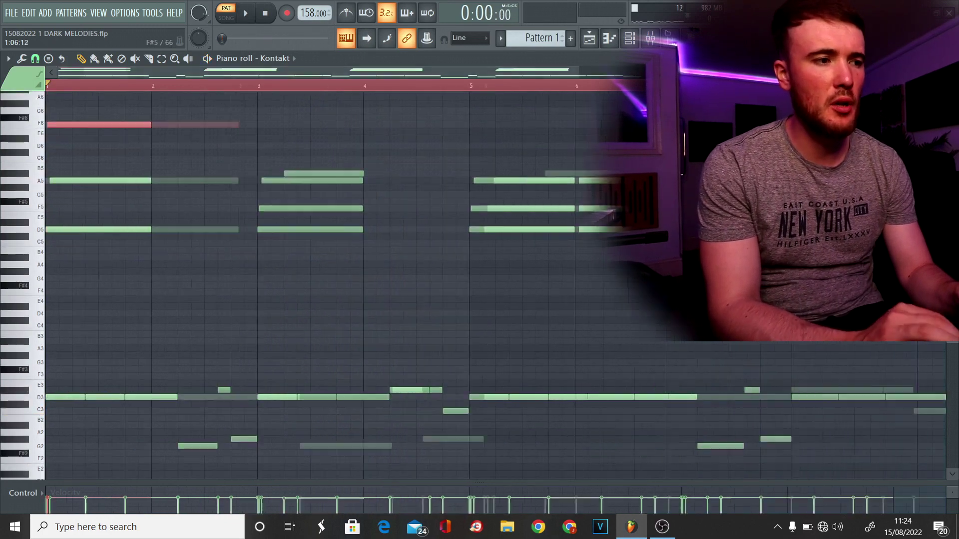
scroll(83, 181, down, 1)
key(space)
Raise the F5 of the chords in bars 3, 5 and 7 by an octave, lowering those in bars 3 and 7 to E6
drag(210, 195, 243, 223)
key(space)
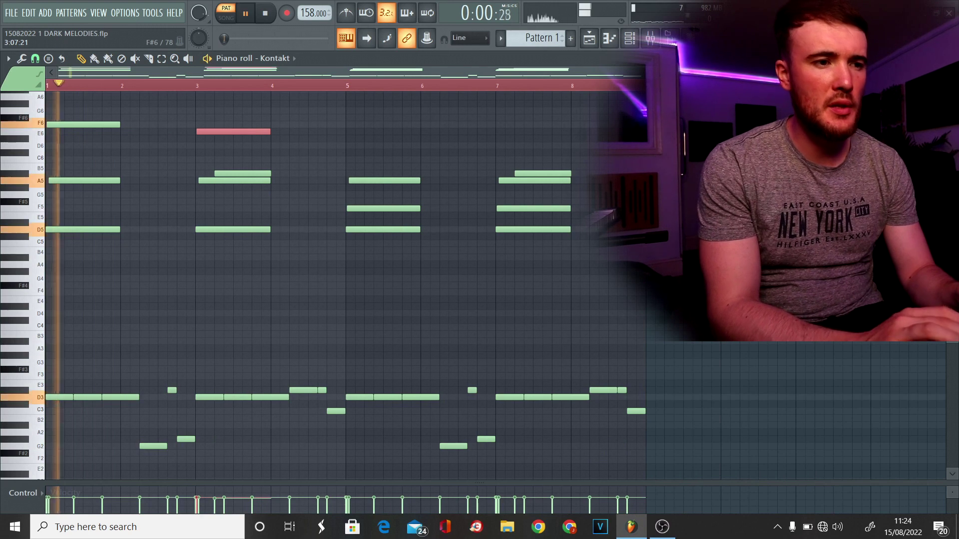
ctrl+click(380, 208)
key(ctrl+Up)
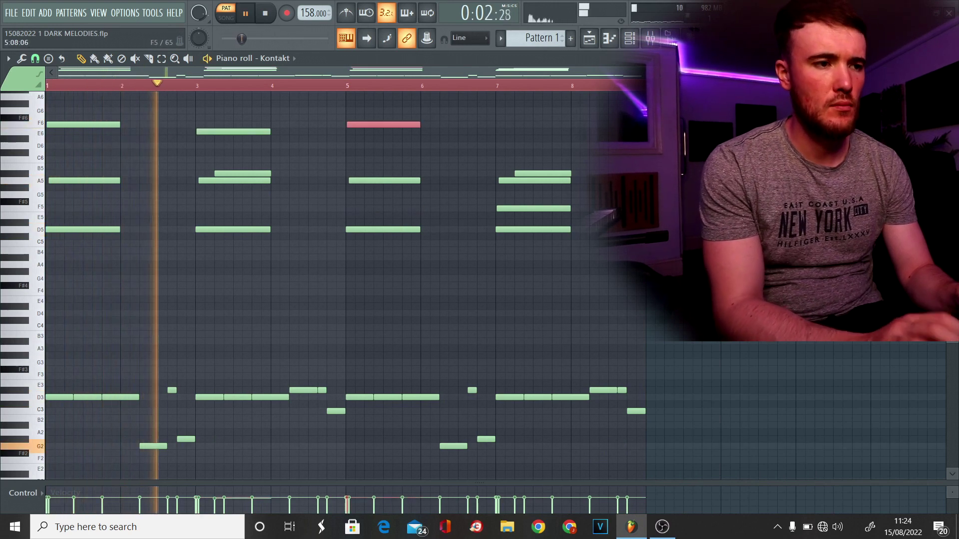
ctrl+click(556, 208)
key(ctrl+Up)
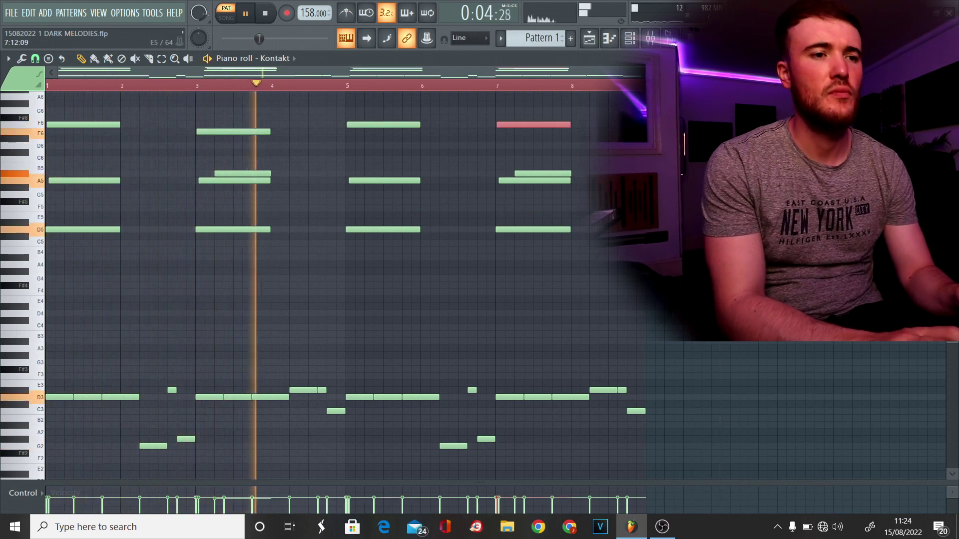
key(shift+Down)
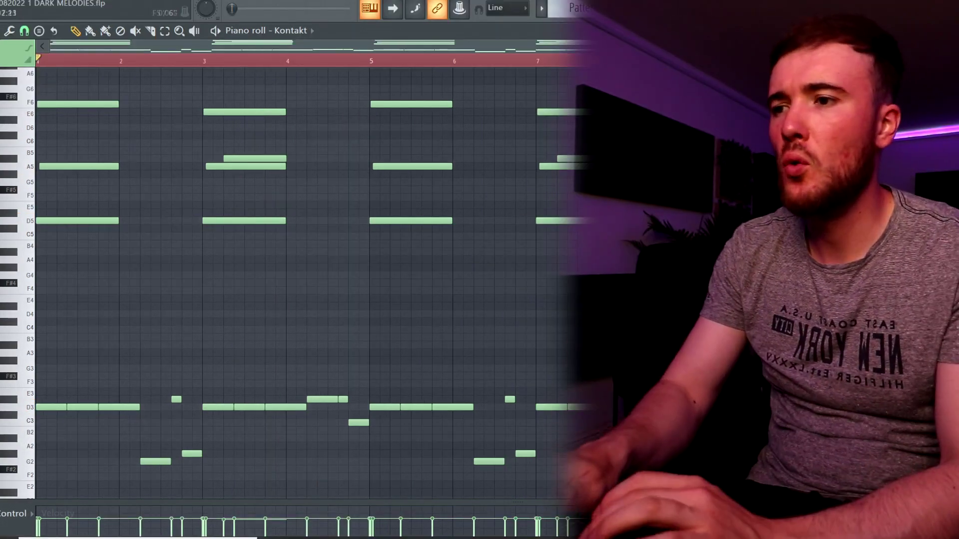
Repeat the first chord as two half-bar chords in bar 2, and add a melody of E7, F7 and A6 ending at bar 3
drag(109, 223, 69, 68)
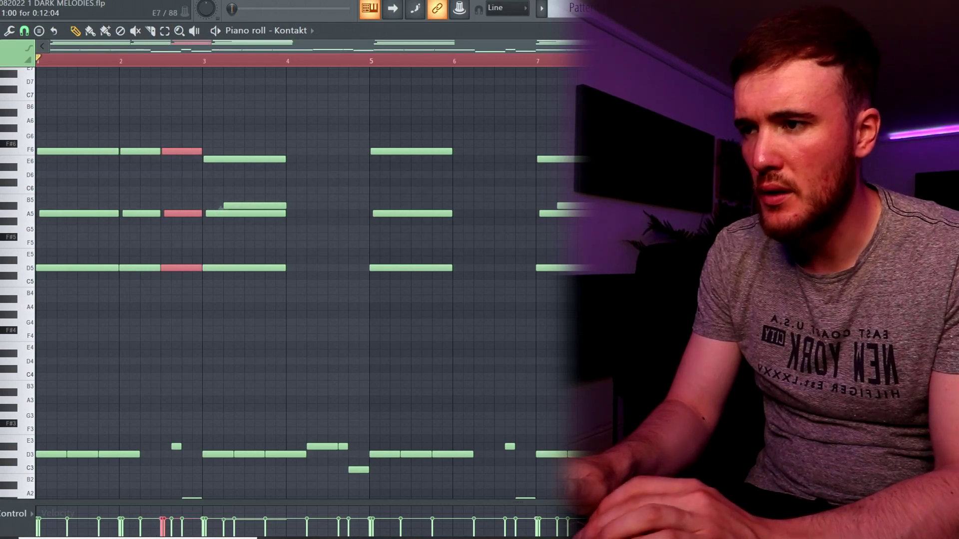
click(40, 69)
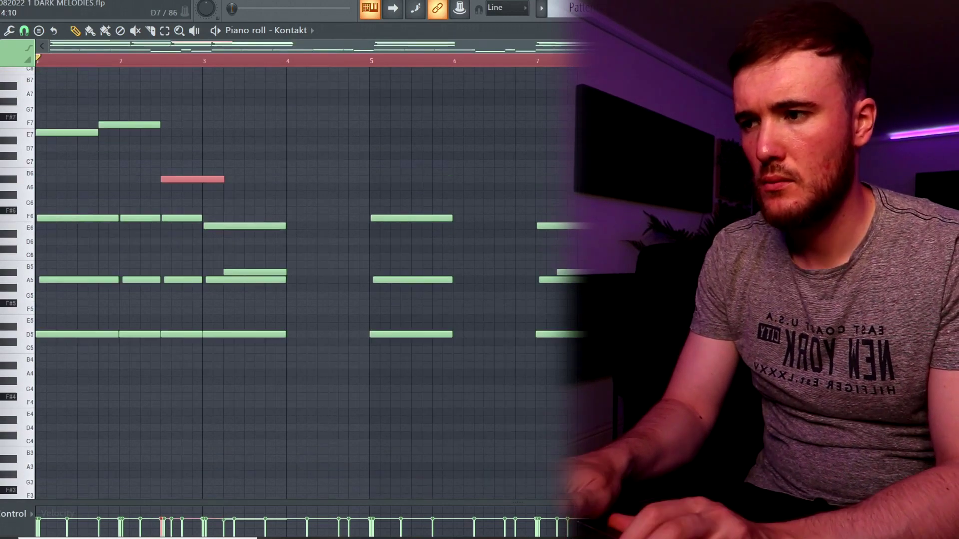
key(shift+Down)
key(space)
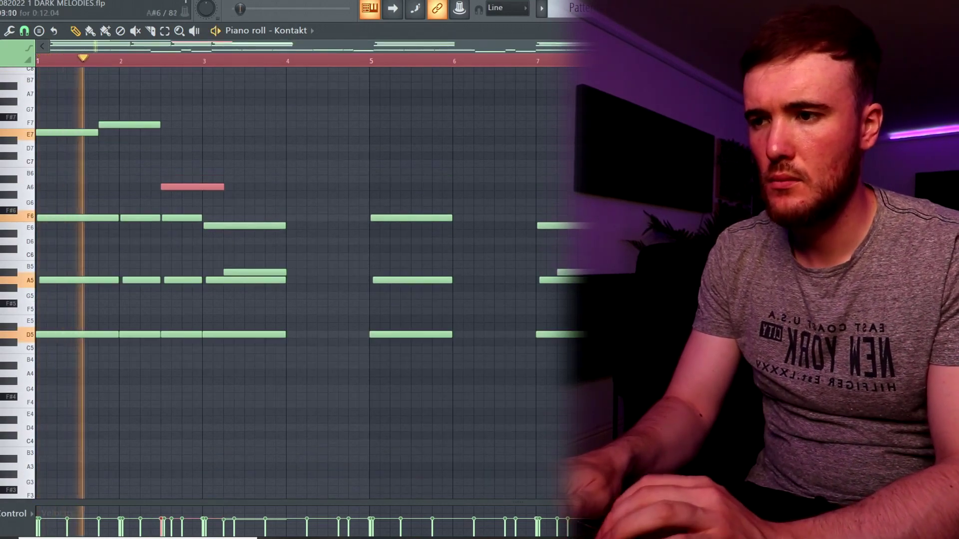
drag(220, 190, 78, 131)
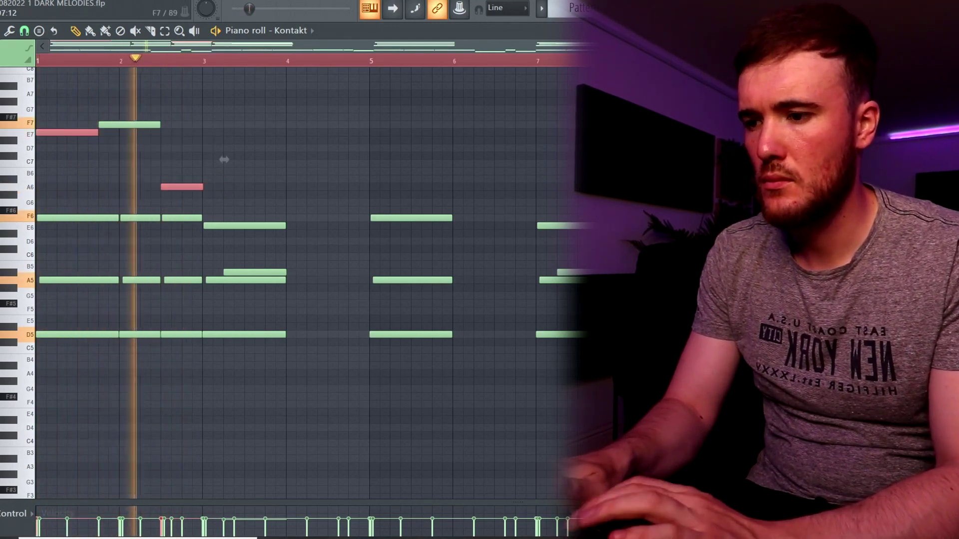
Play the pattern with the melody over the chords, and duplicate the three melody notes from bar 5
drag(210, 196, 75, 73)
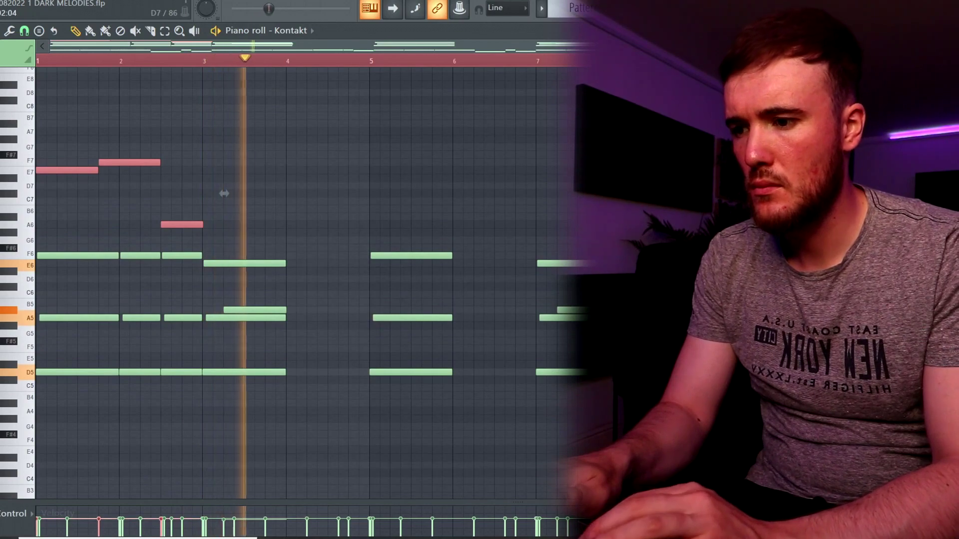
scroll(96, 240, down, 2)
scroll(96, 239, up, 5)
scroll(96, 240, down, 5)
key(space)
key(space)
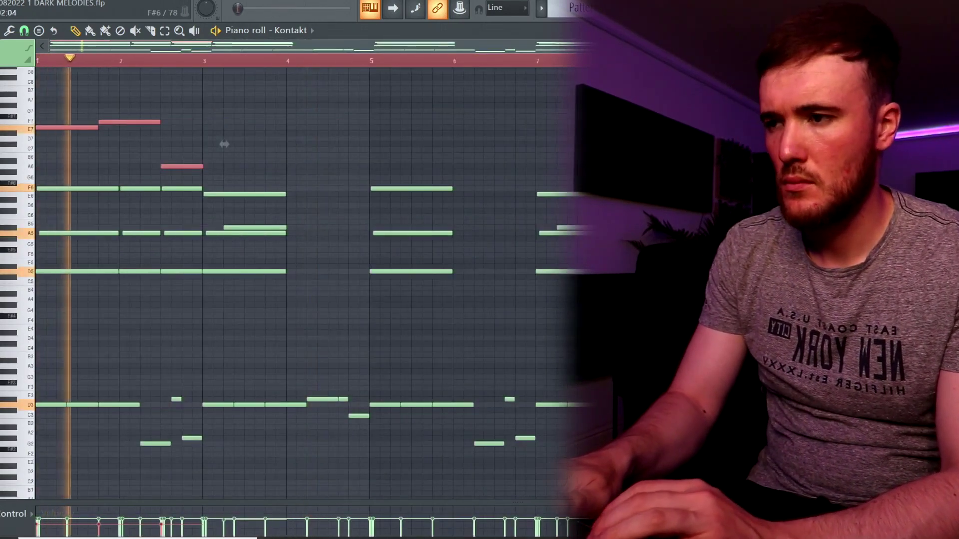
key(ctrl+b)
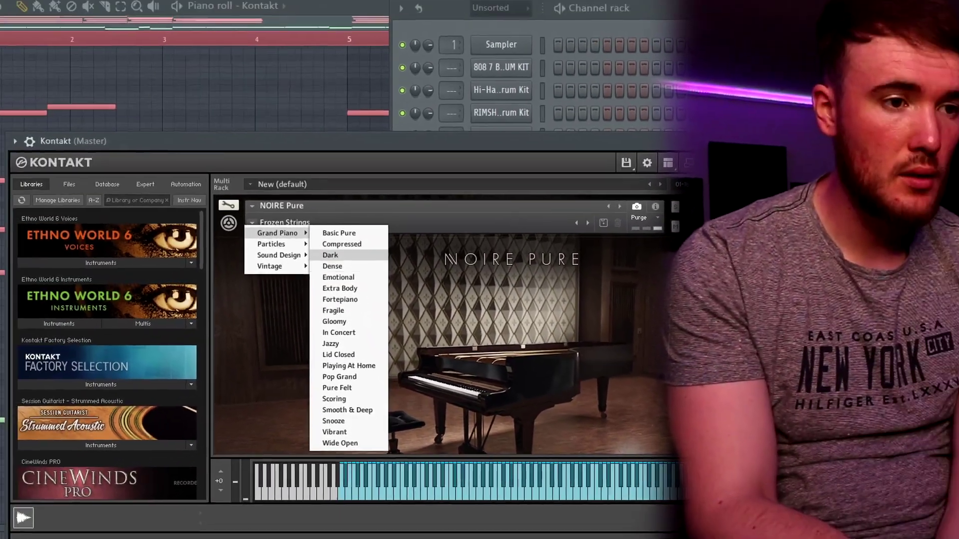
Load the Dark grand piano preset of NOIRE Pure in Kontakt and listen to the pattern with it
click(330, 255)
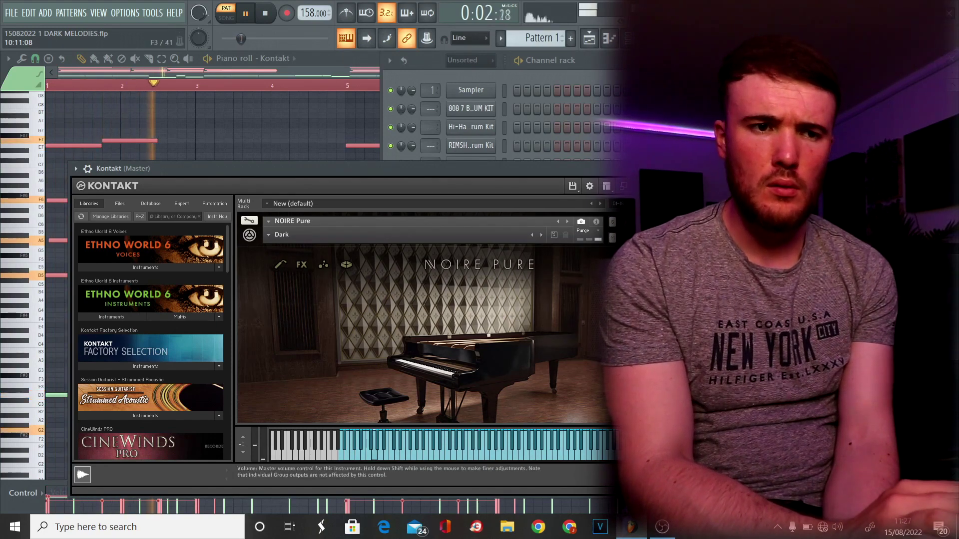
key(space)
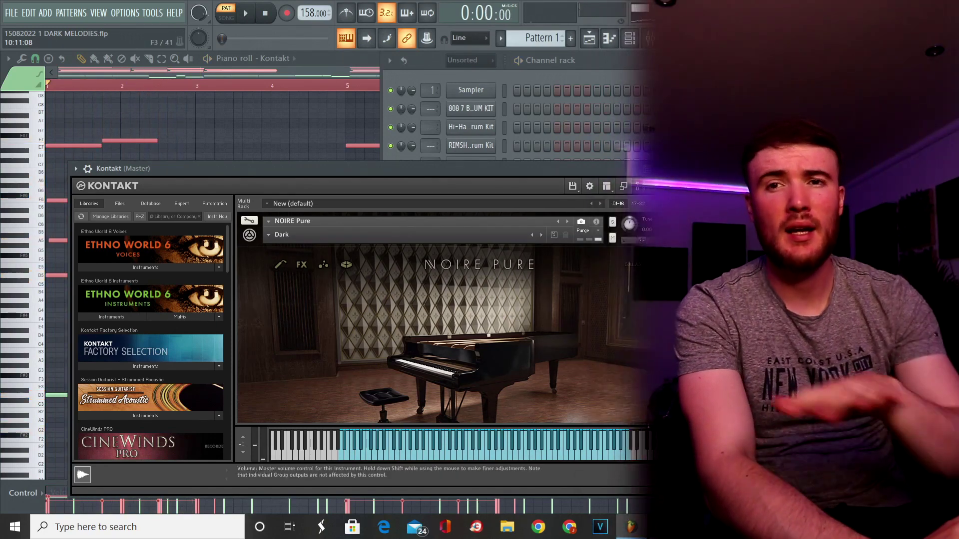
Render Pattern 1 to a PIANO audio clip in the playlist, and make its copy on track 3 in the hook a unique, reversed clip
key(F5)
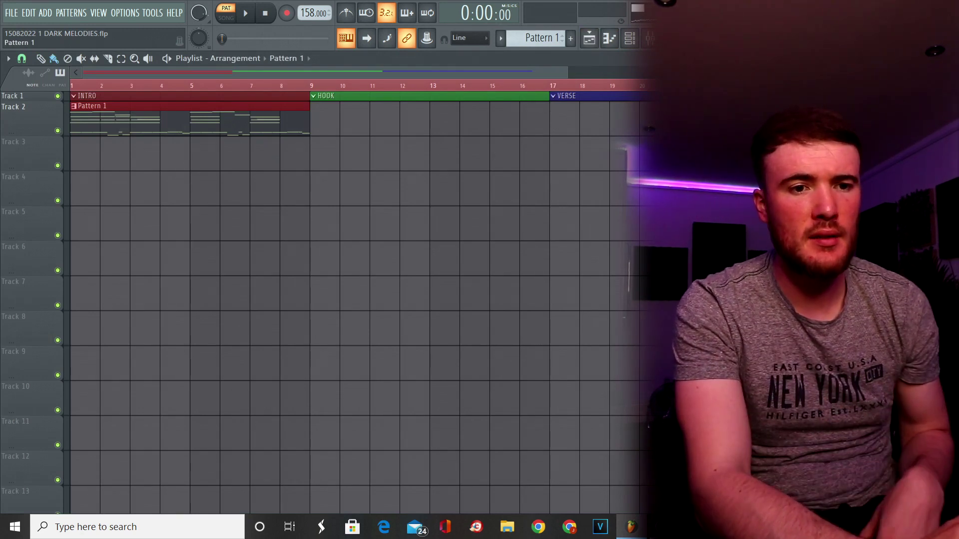
key(ctrl+r)
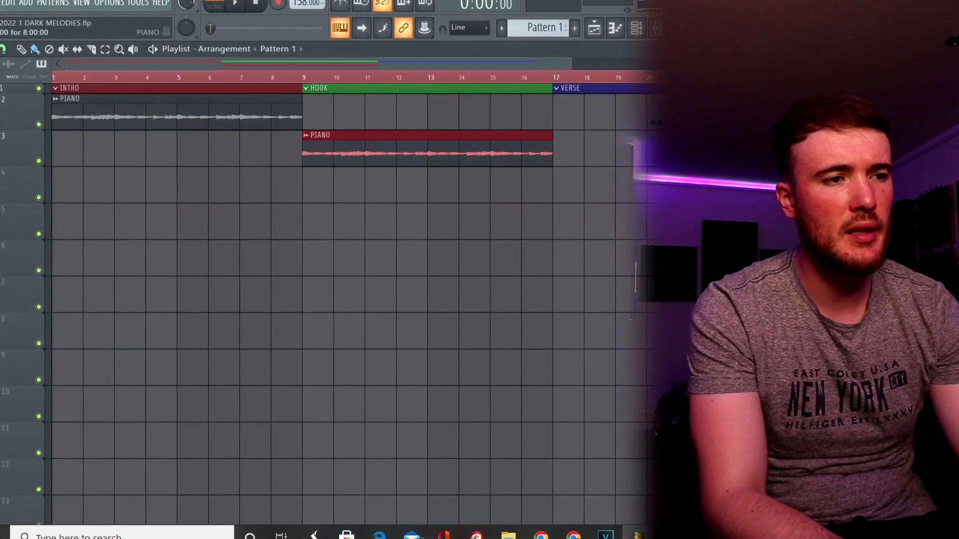
right_click(305, 143)
click(331, 226)
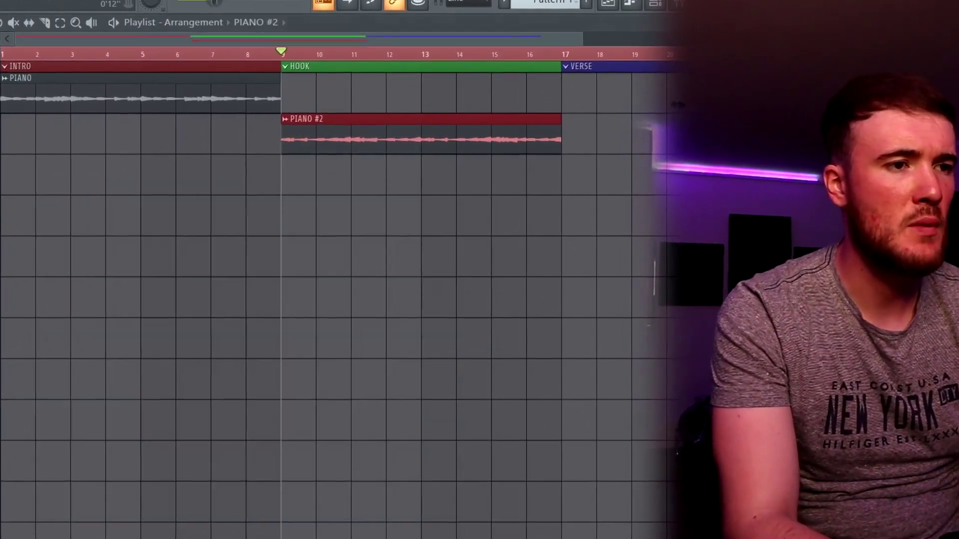
Play the reversed PIANO #2 clip and slice it at every bar line from bar 10 to bar 16
key(space)
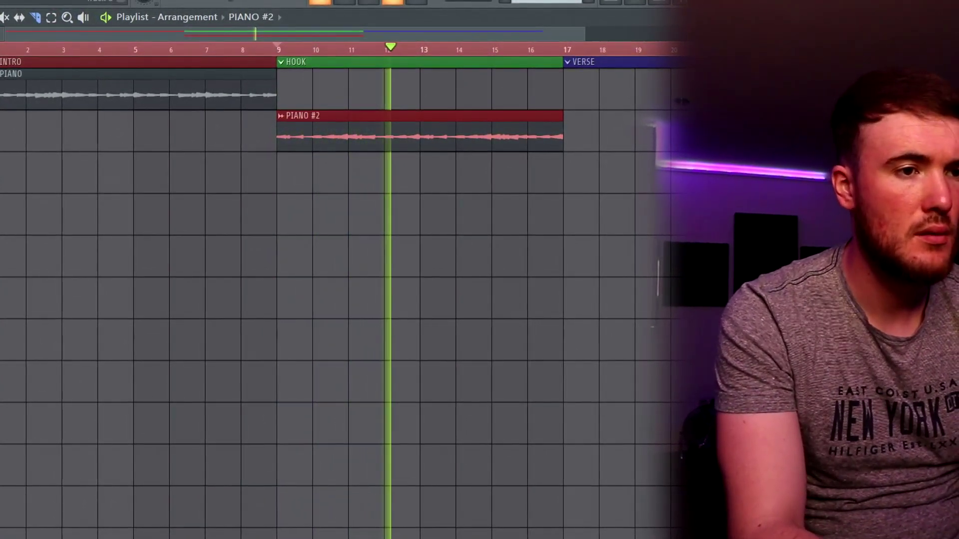
click(528, 131)
click(492, 131)
click(456, 131)
click(419, 131)
click(384, 130)
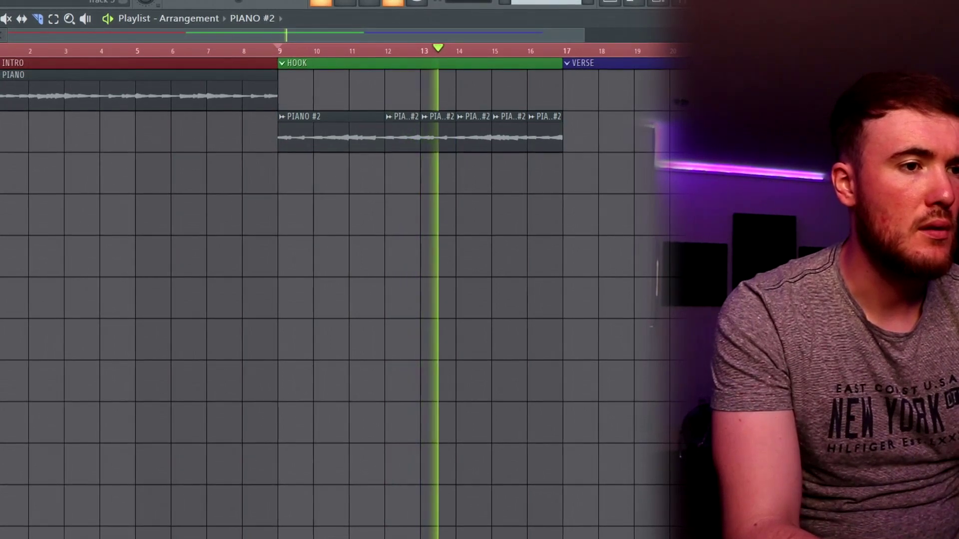
click(349, 130)
click(313, 130)
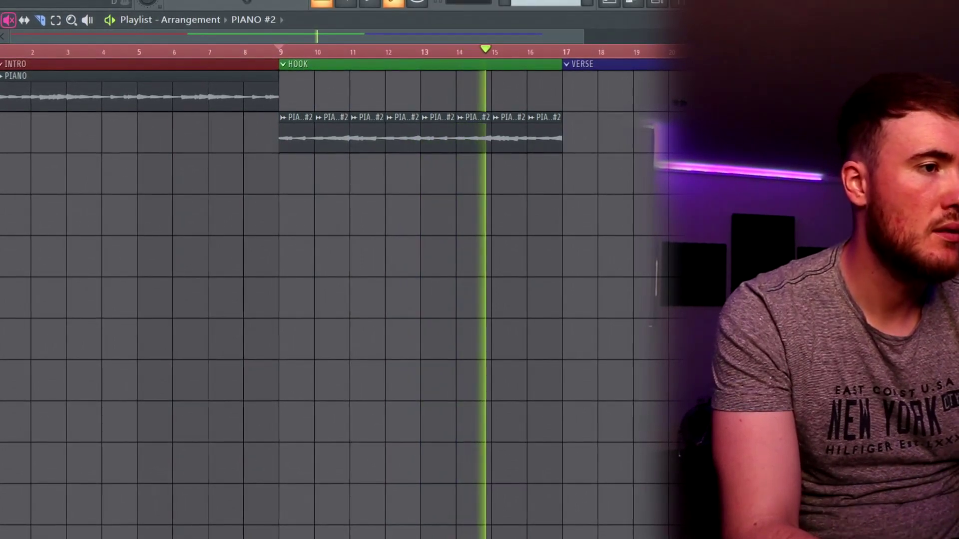
key(space)
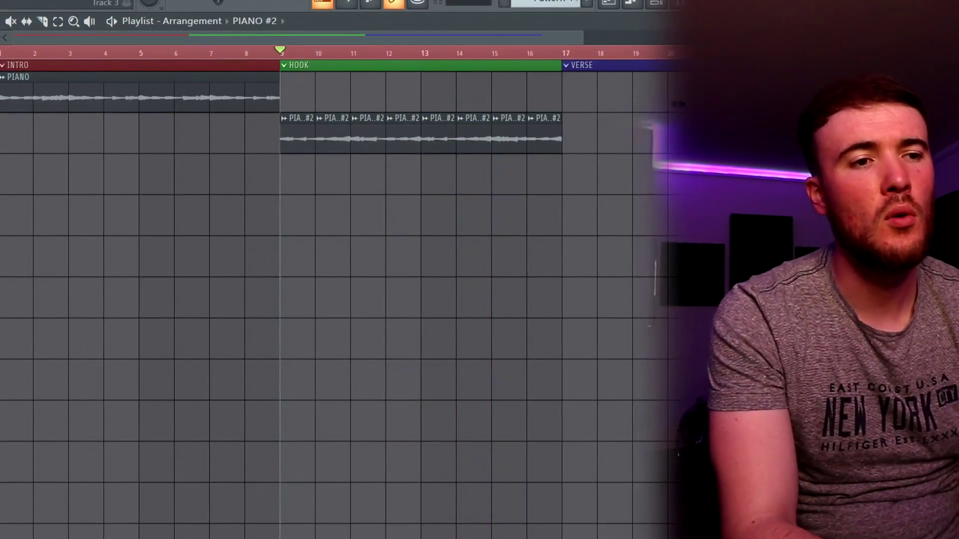
Move the last four PIANO #2 slices to track 4 at bars 9 to 12 in reverse order
drag(368, 215, 299, 174)
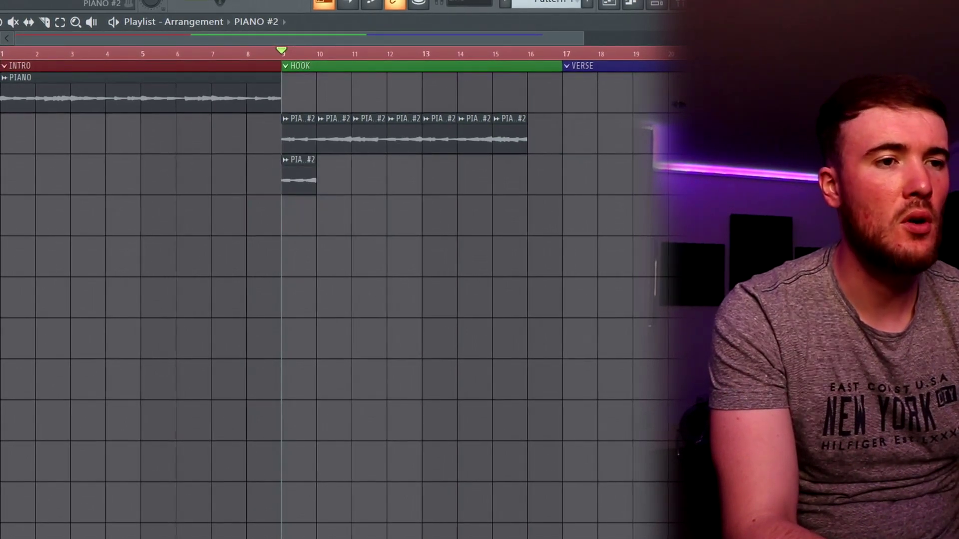
drag(509, 132, 333, 174)
drag(474, 132, 370, 174)
drag(407, 133, 407, 174)
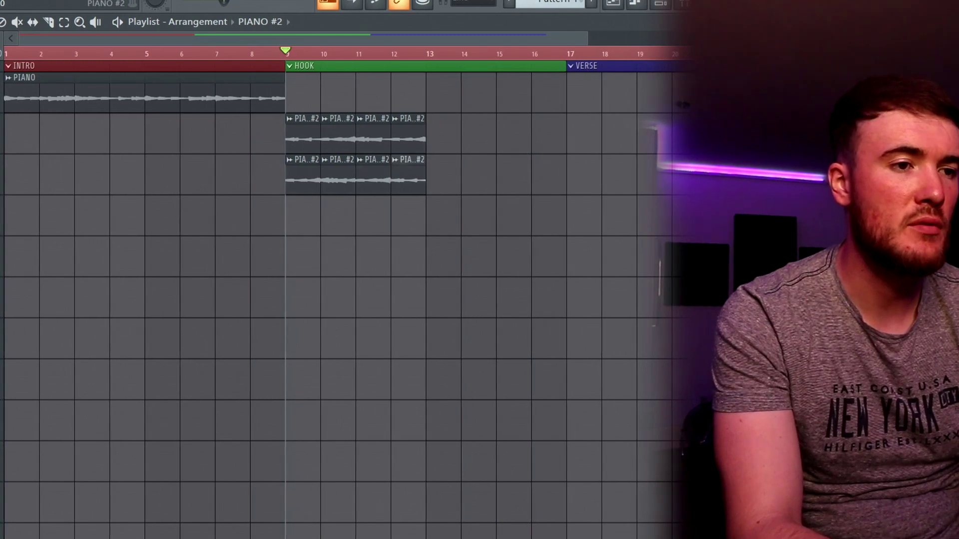
Place the remaining PIANO #2 slices on track 3 at bars 13 to 16 in reverse order
drag(372, 134, 477, 134)
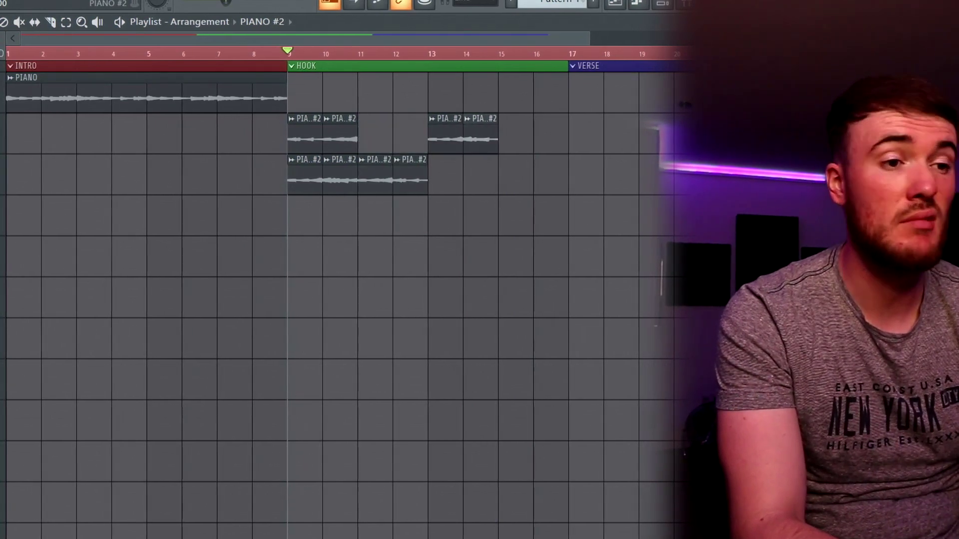
drag(340, 134, 515, 133)
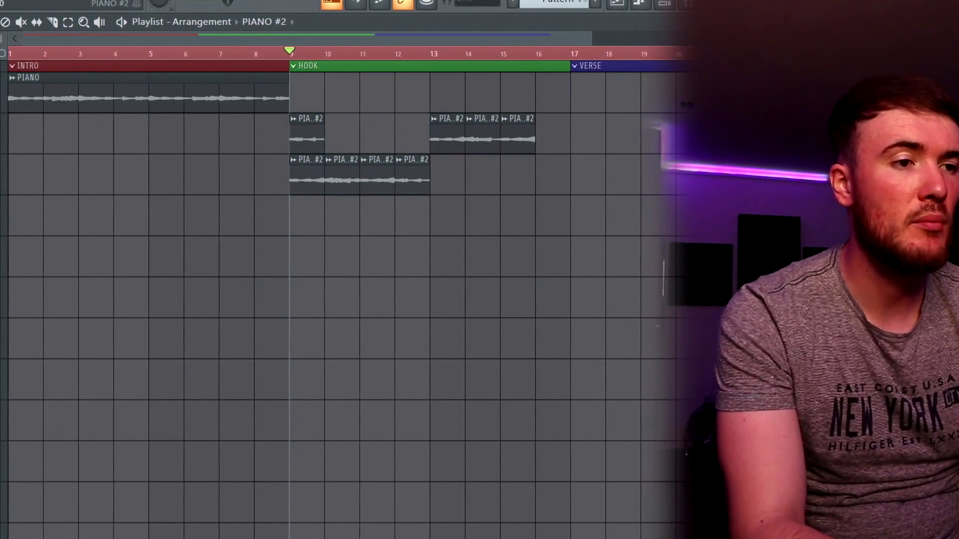
drag(304, 134, 550, 134)
Set the PIANO #2 clip's declicking mode to Generic (bleeding) and inspect the slice edges around bar 13
double_click(550, 134)
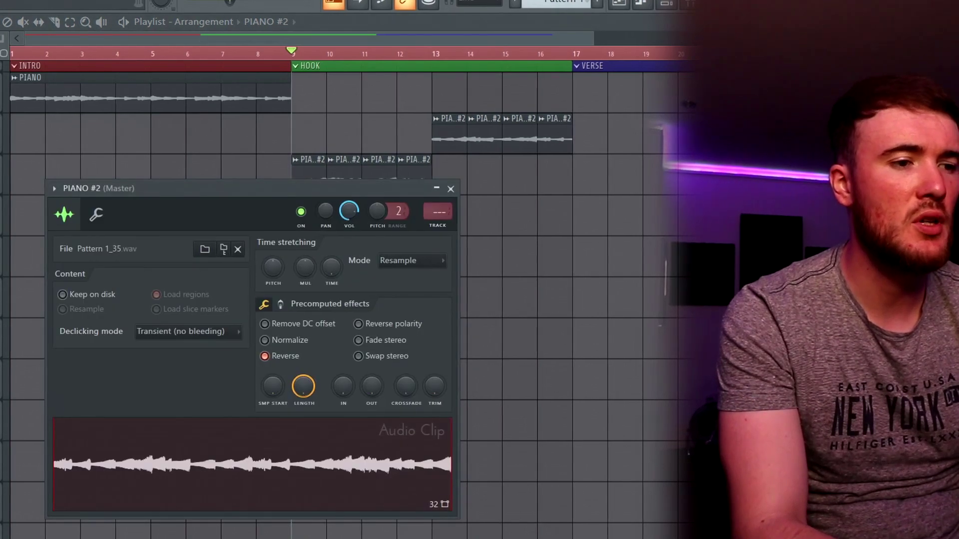
click(187, 332)
click(171, 386)
click(451, 190)
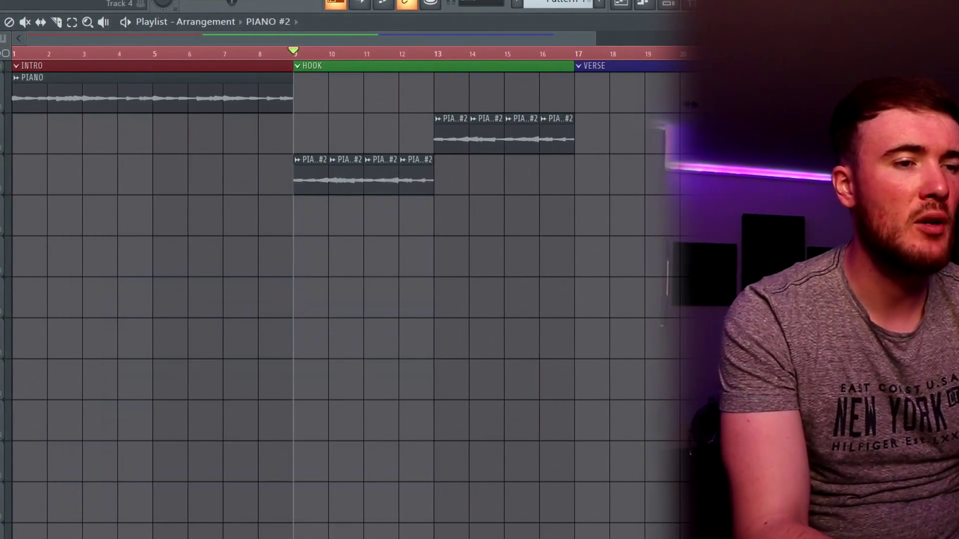
scroll(434, 165, up, 5)
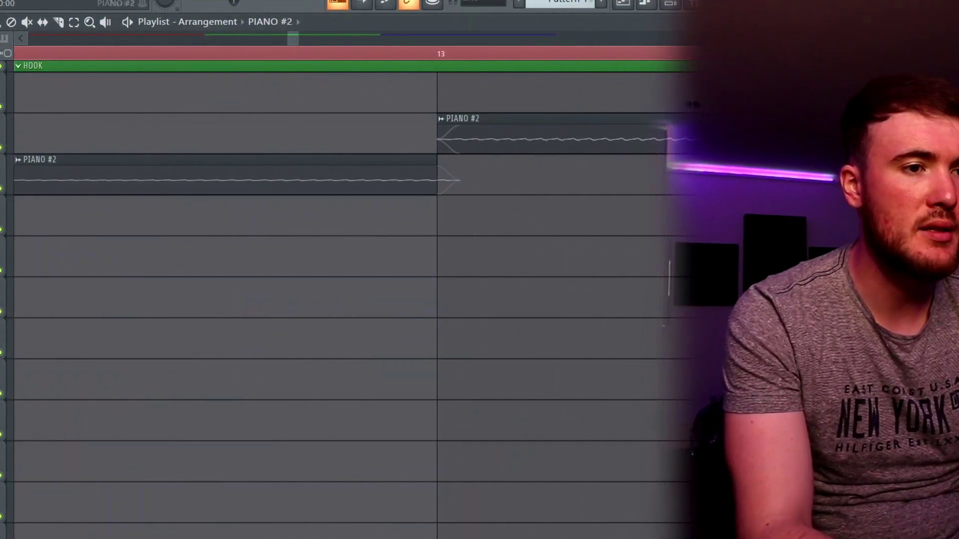
scroll(434, 164, down, 5)
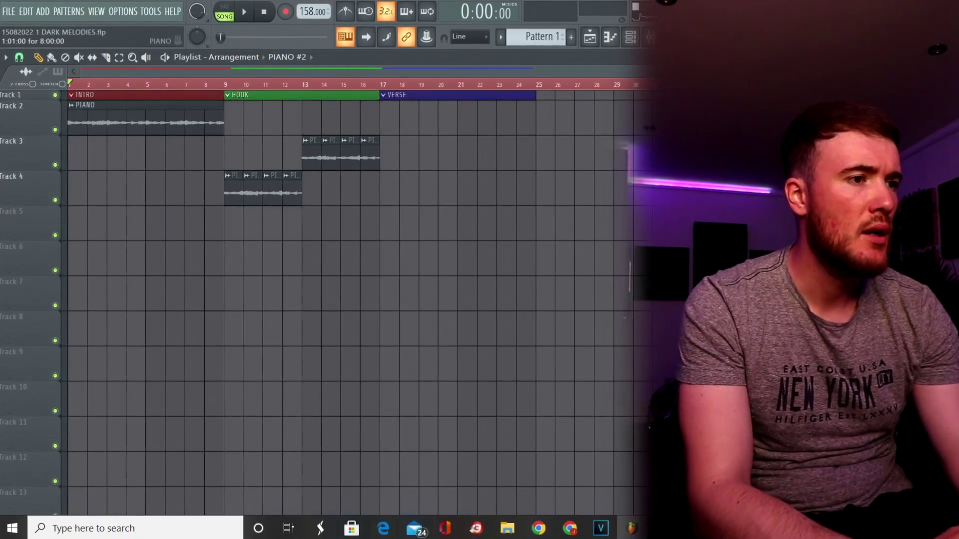
Change the time-stretching mode of the PIANO #2 audio clip
double_click(253, 176)
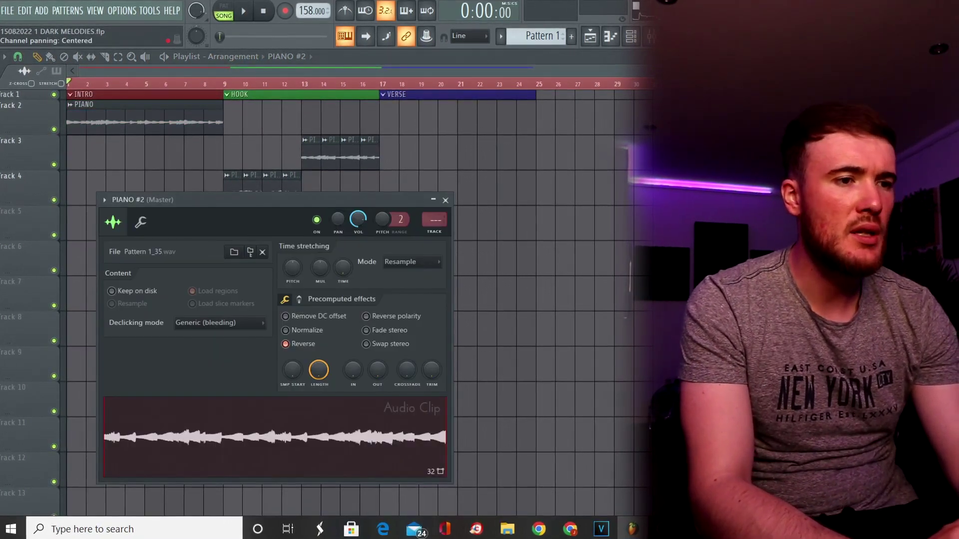
click(413, 262)
click(406, 308)
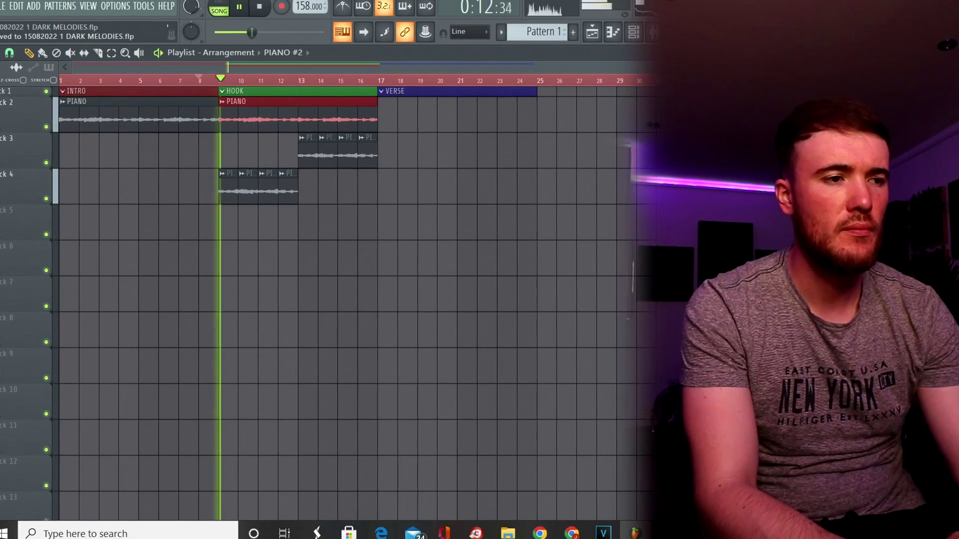
Remove the PIANO #2 slices at bars 10 and 12 on track 4 and all of its slices on track 3
double_click(229, 185)
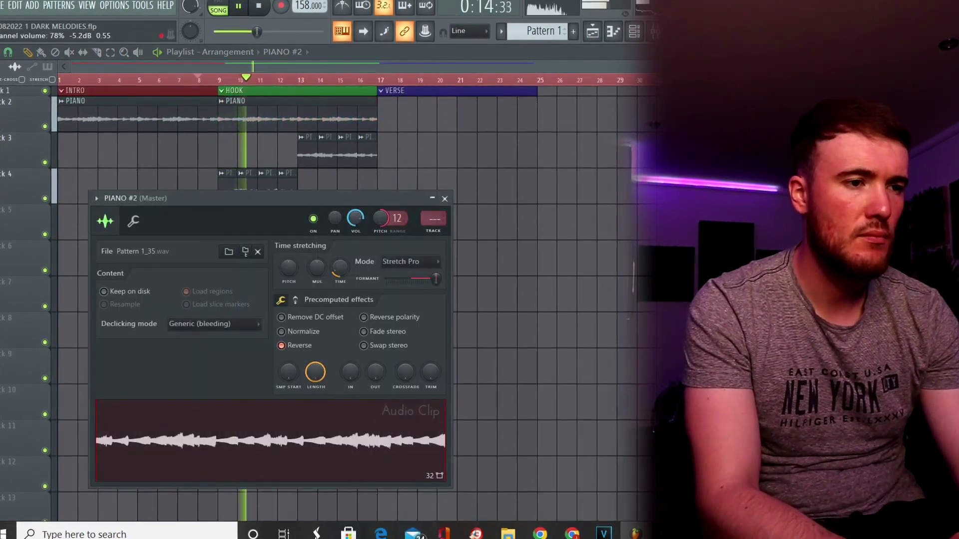
click(445, 199)
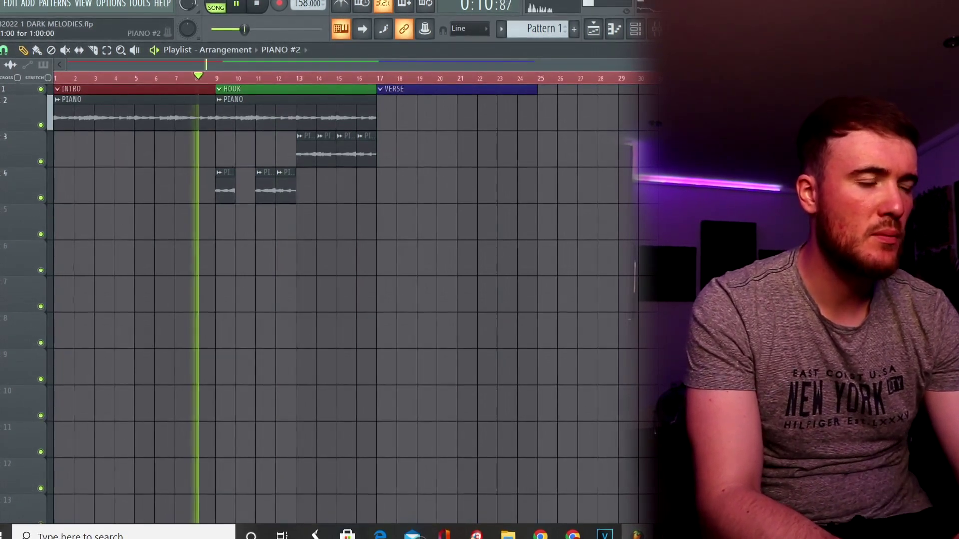
right_click(286, 185)
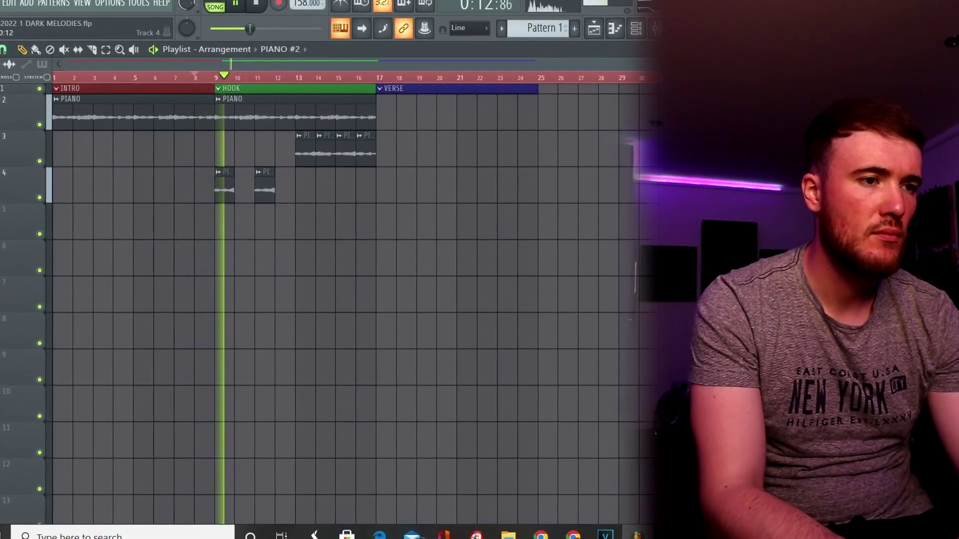
key(Delete)
drag(287, 150, 230, 199)
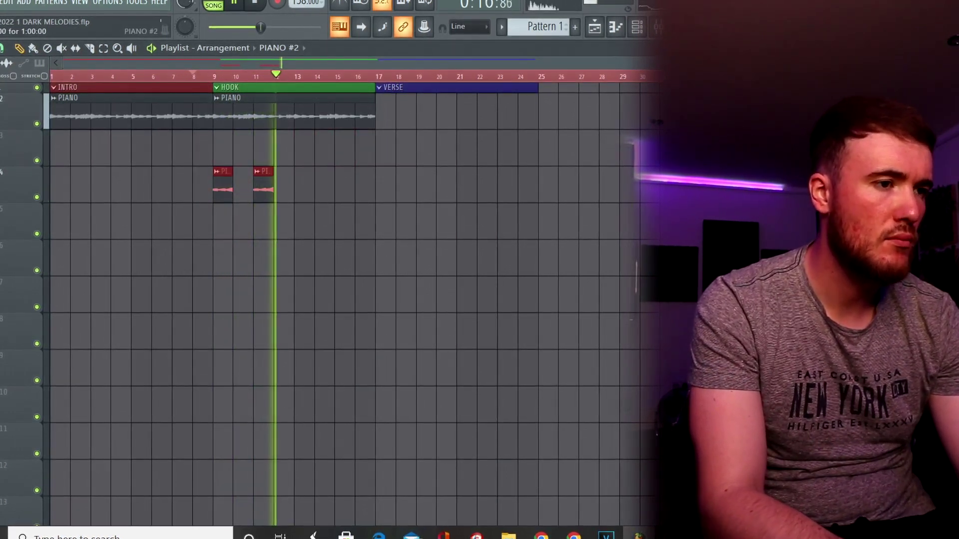
Duplicate the two remaining PIANO #2 slices on track 4 to bars 13 and 15 and play back the hook
key(ctrl+b)
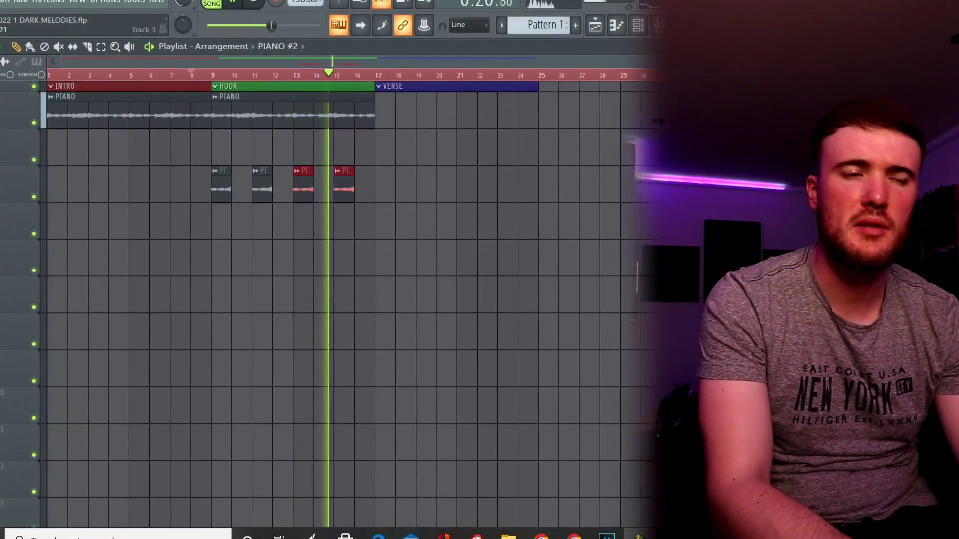
drag(446, 185, 222, 184)
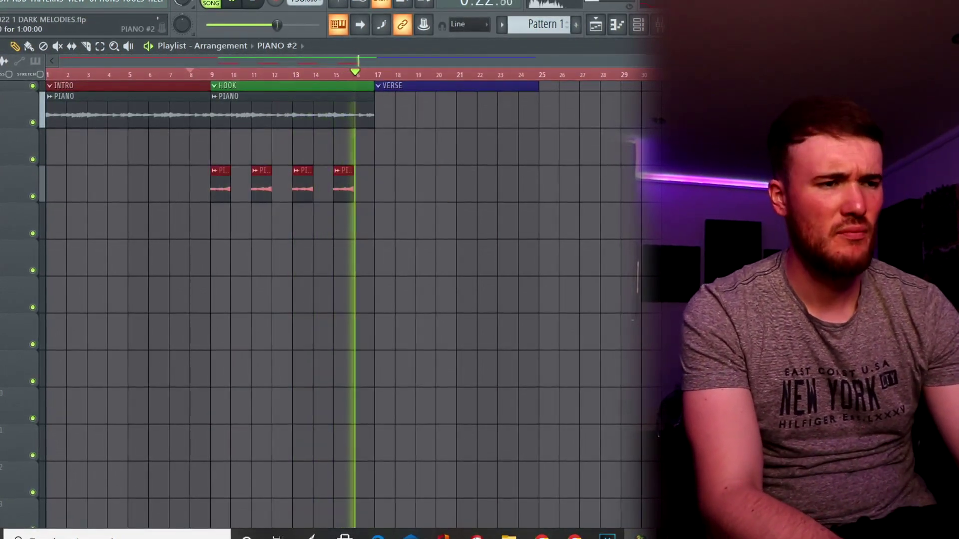
drag(384, 257, 172, 113)
key(space)
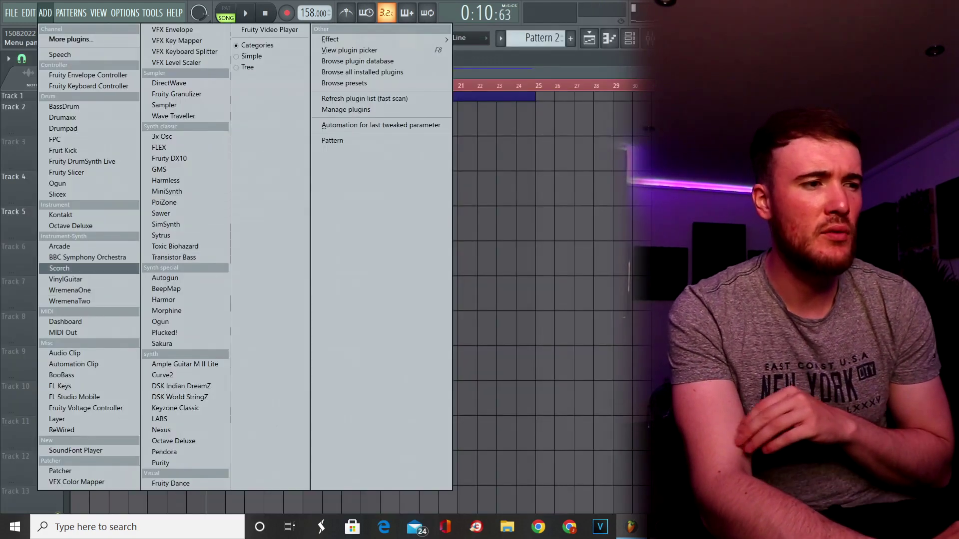
Add a BBC Symphony Orchestra channel and write D6 and G5 notes over the first two bars, repeated from bar 3
click(88, 258)
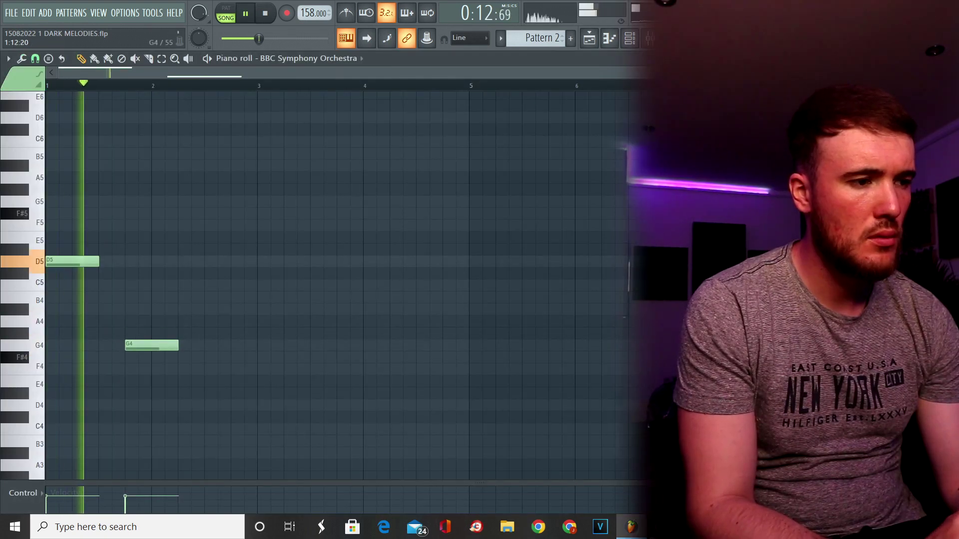
key(space)
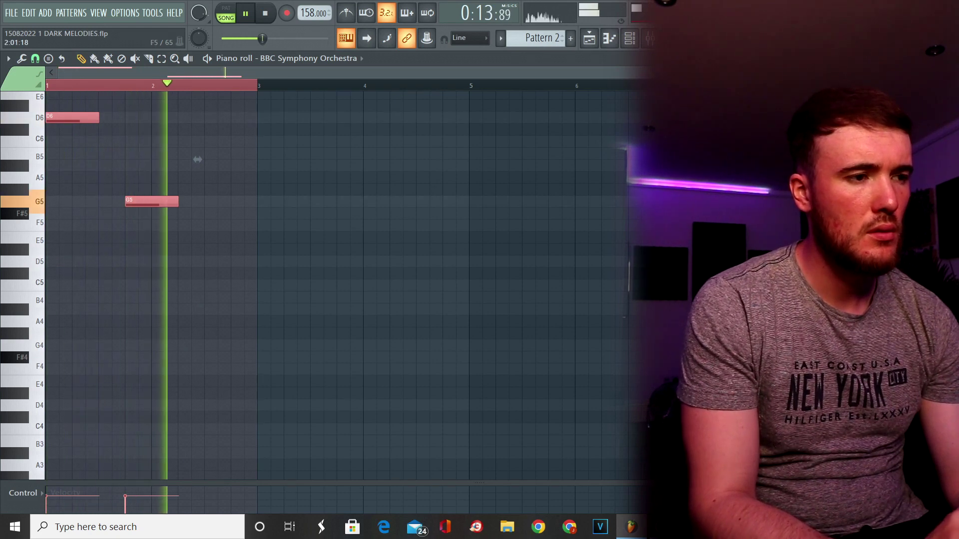
key(ctrl+b)
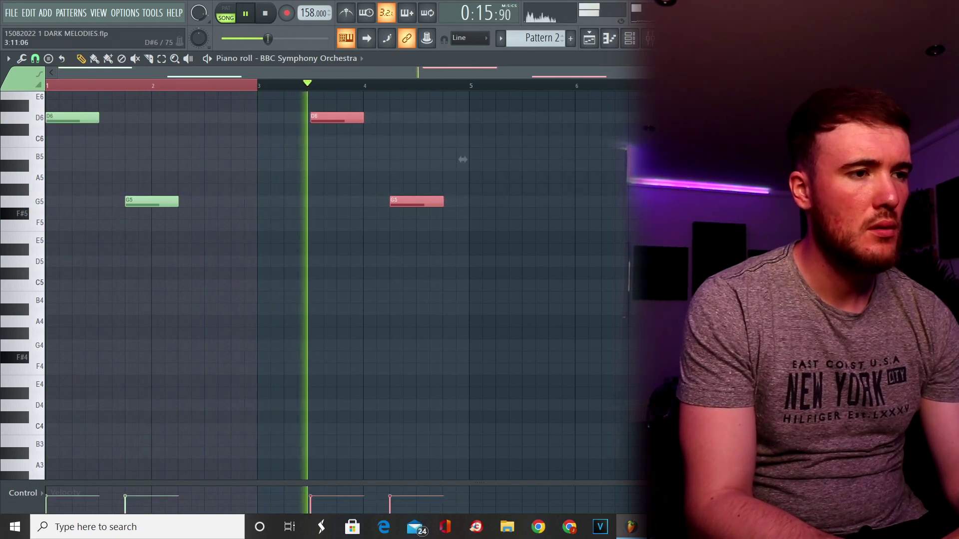
drag(415, 278, 97, 113)
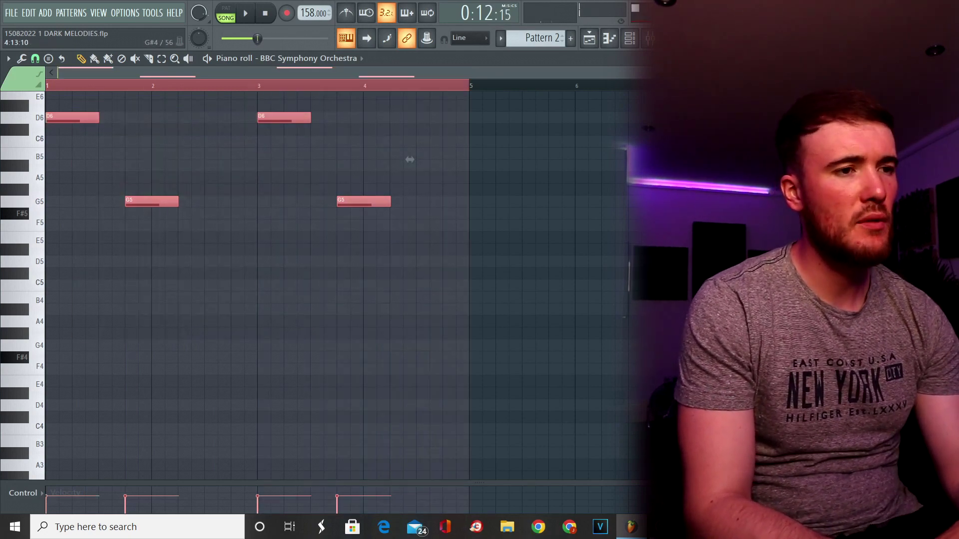
Duplicate the four-bar D6 and G5 phrase to fill eight bars and play it back
ctrl+right_click(446, 333)
scroll(445, 333, down, 3)
key(ctrl+b)
key(ctrl+a)
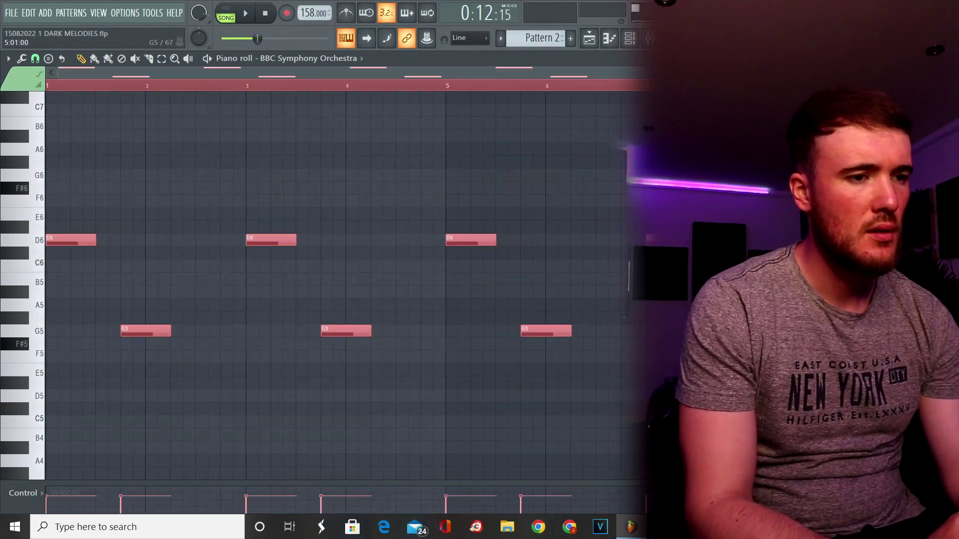
scroll(604, 280, down, 2)
key(space)
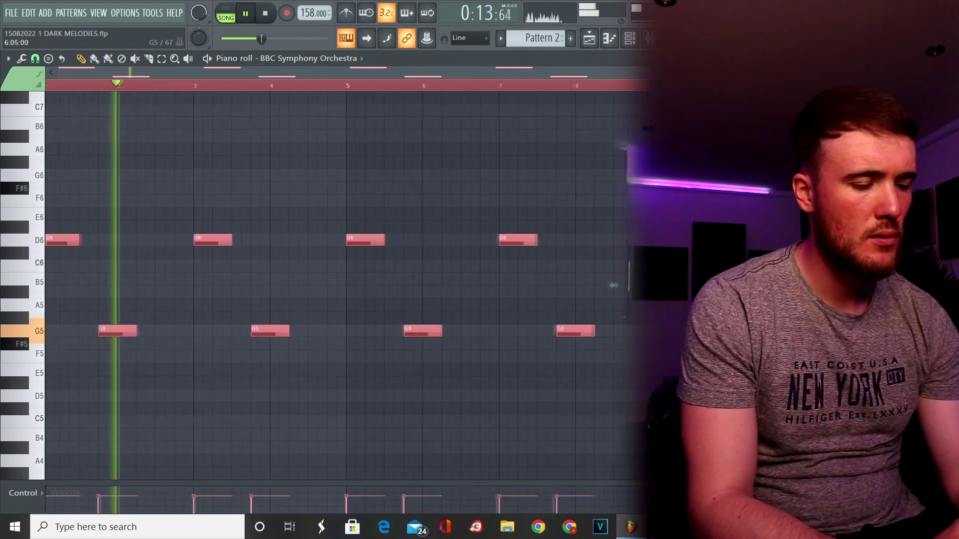
key(space)
Arpeggiate the BBC Symphony Orchestra notes with a raised time multiplier and gate and a changed range
key(ctrl+k)
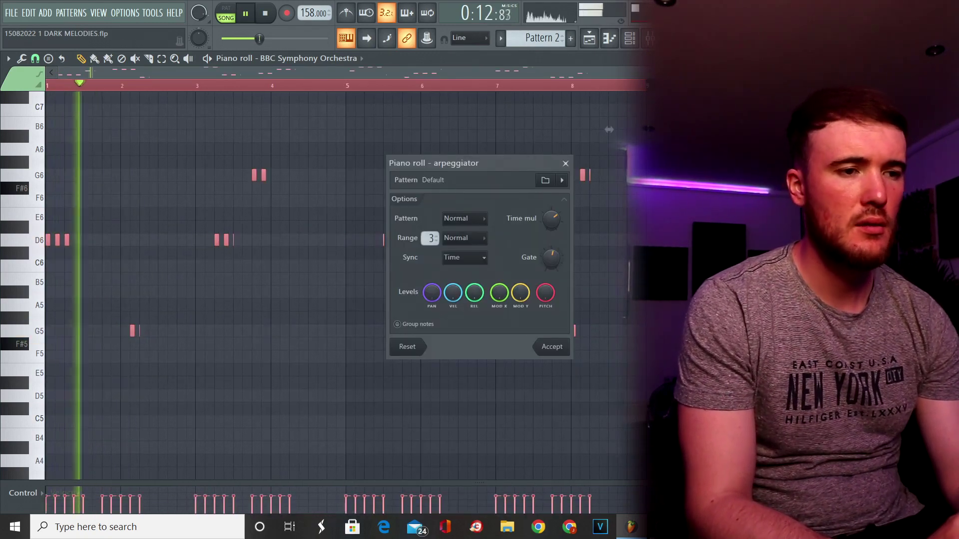
drag(551, 219, 552, 232)
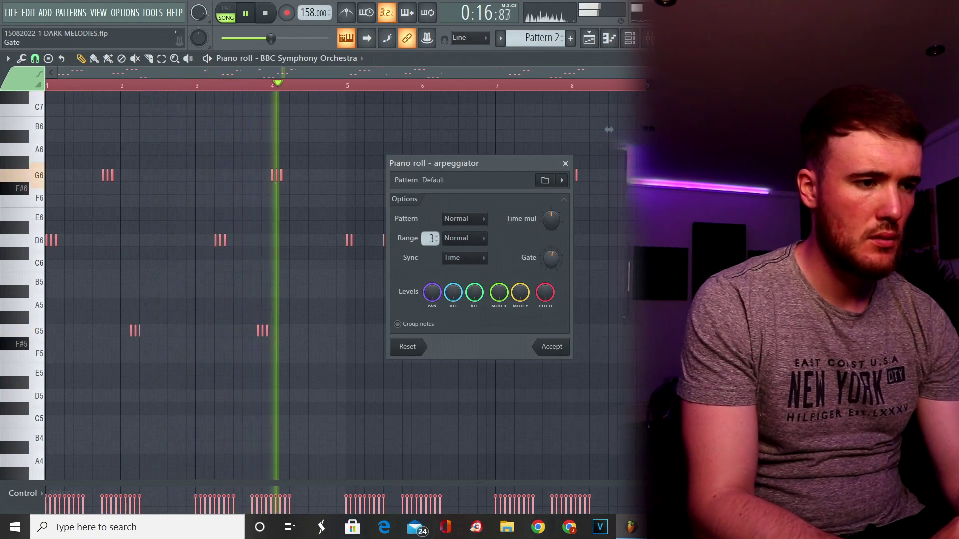
drag(551, 259, 552, 204)
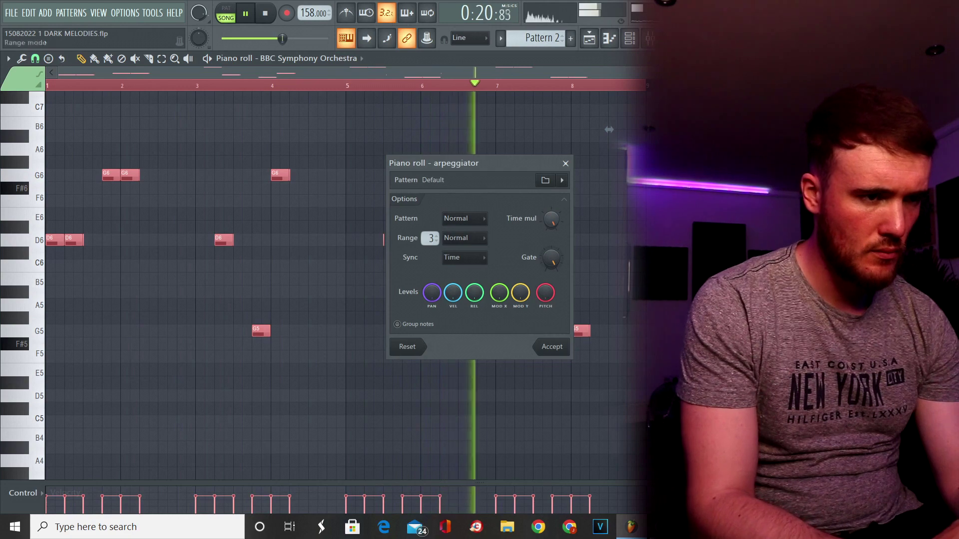
drag(430, 239, 430, 253)
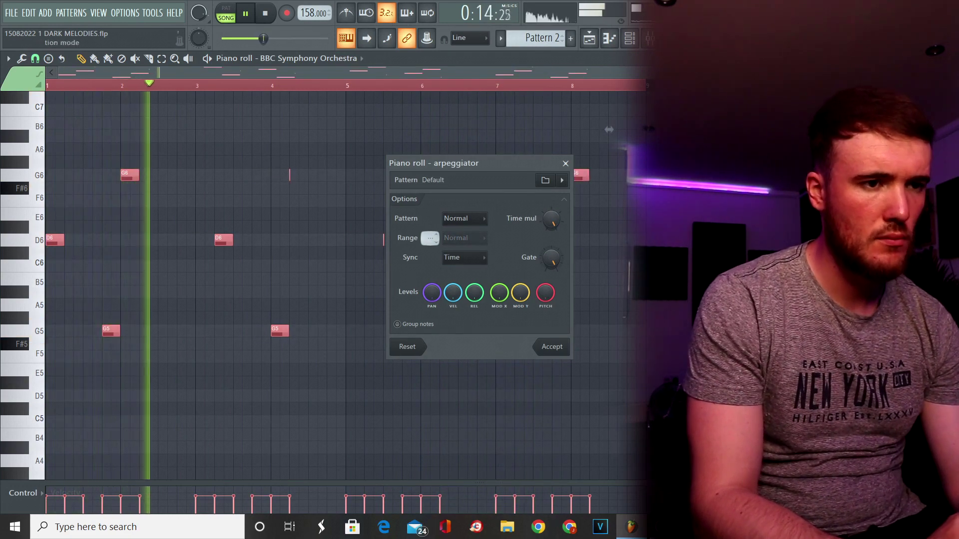
click(552, 346)
ctrl+right_click(549, 343)
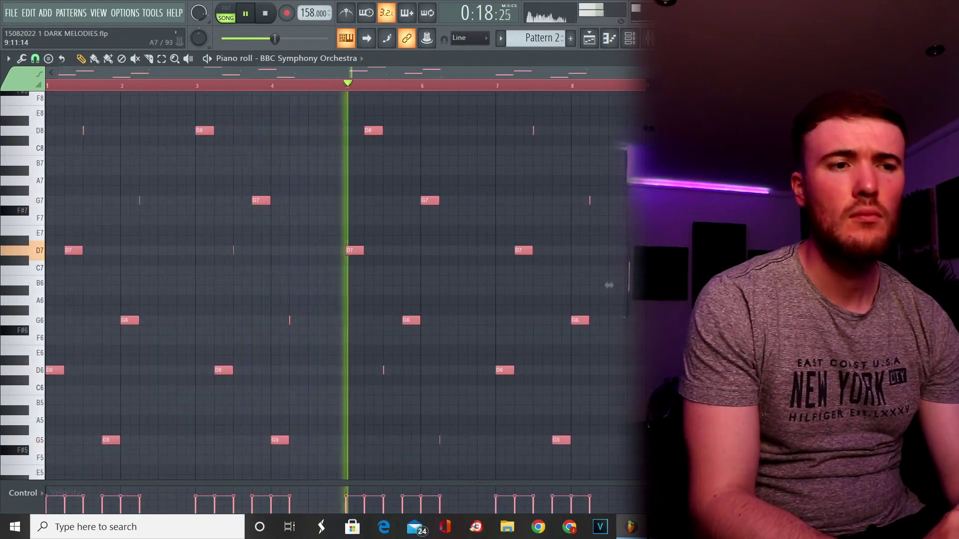
Insert effects on the BBC Symphony Orchestra mixer track, including Crystalline with the preset 65 OTH Sixteenth Note Rhythm Reflect
key(space)
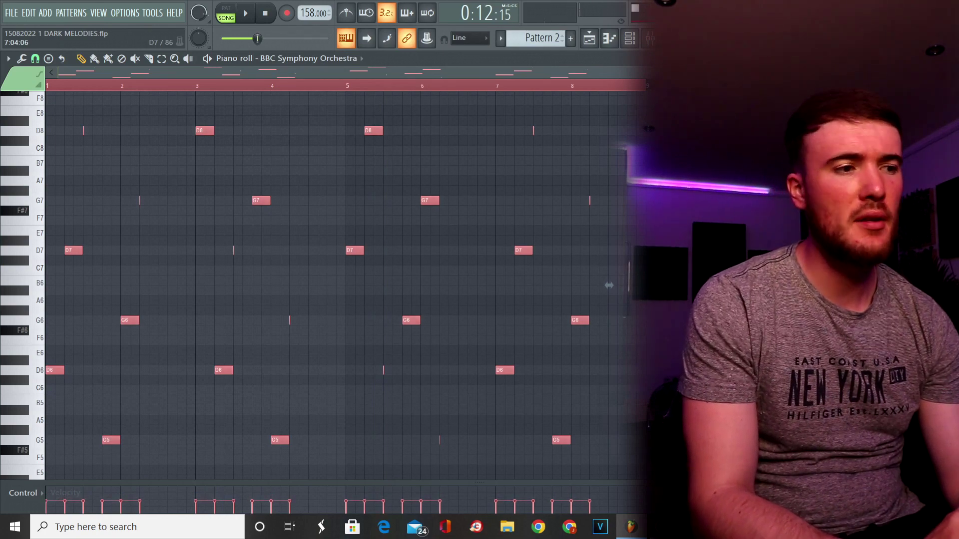
key(space)
key(F9)
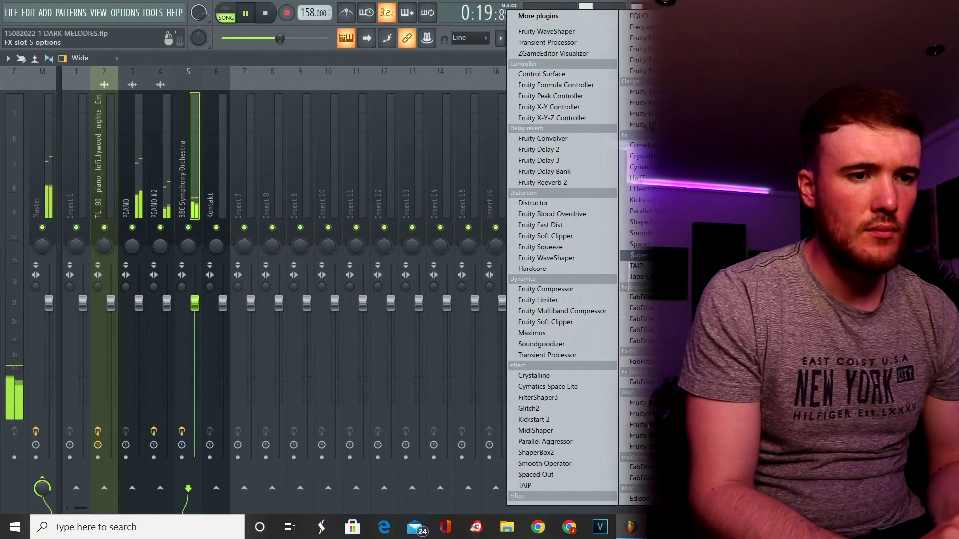
click(638, 255)
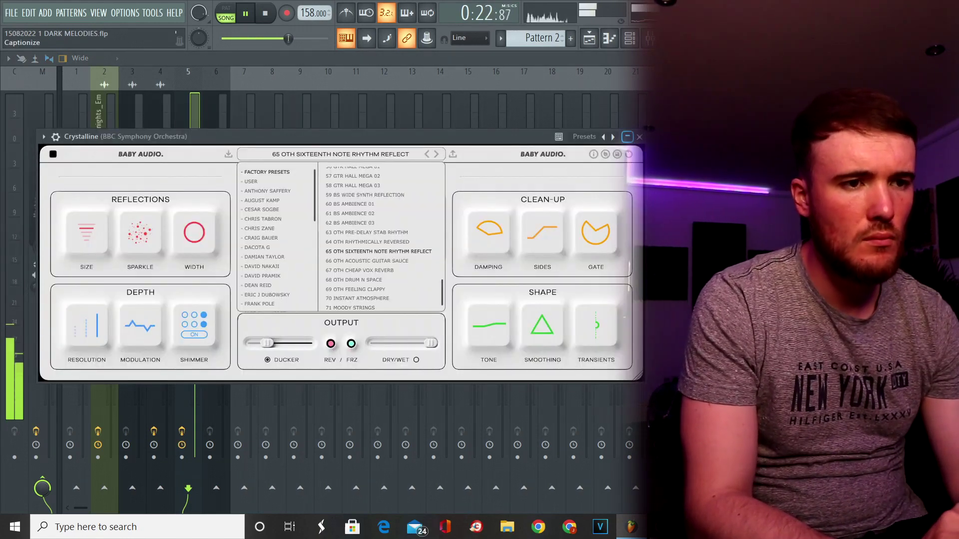
click(639, 137)
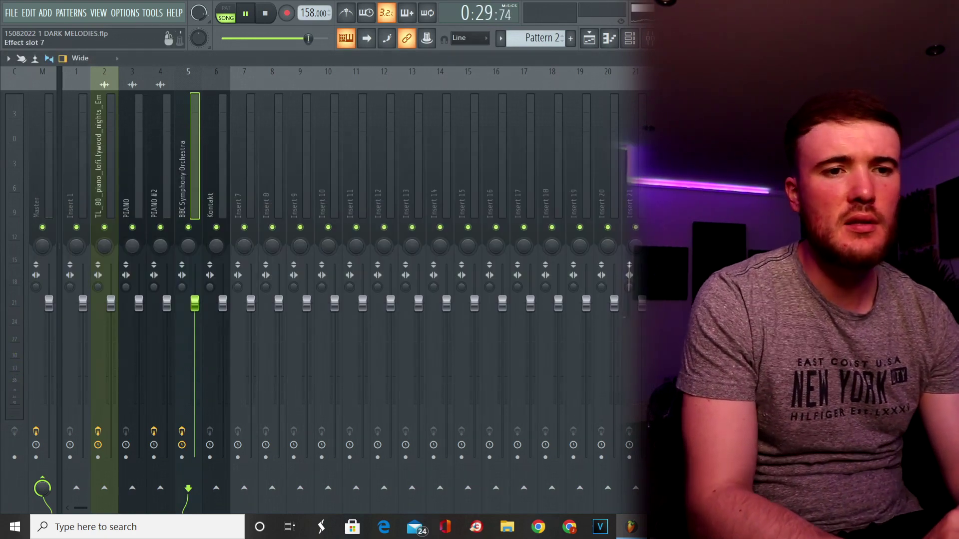
Insert Fruity Love Philter on the BBC Symphony Orchestra track, try a Sequence preset and load the Stereoizer preset
click(869, 234)
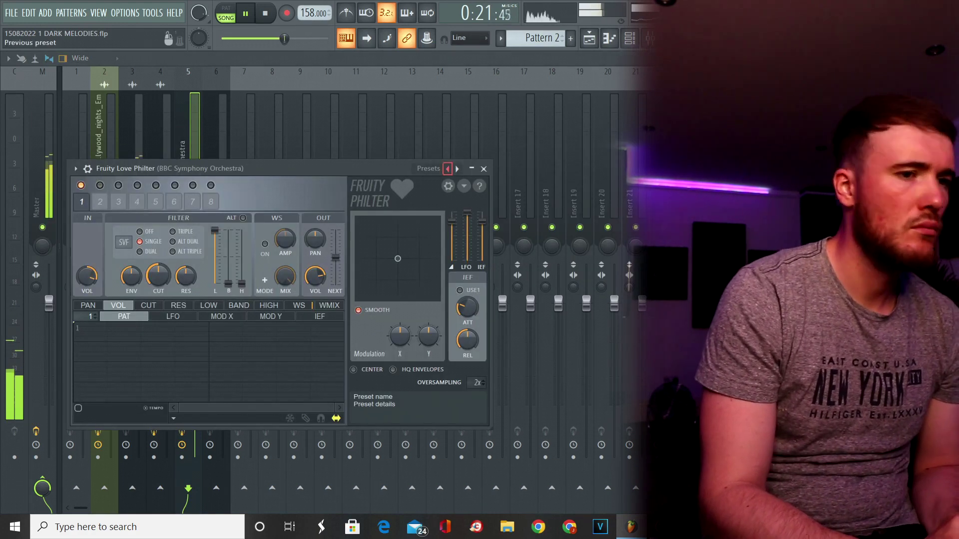
click(448, 168)
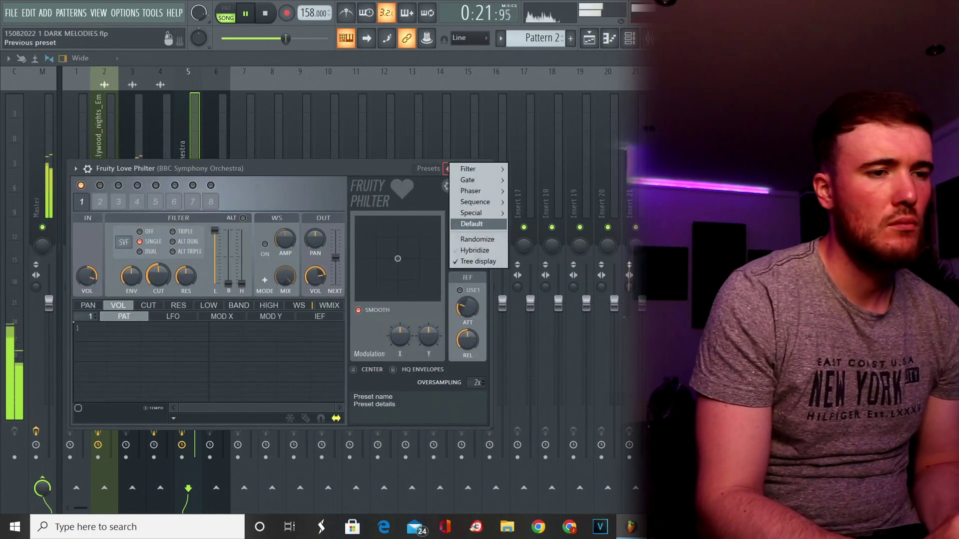
mouse_move(475, 201)
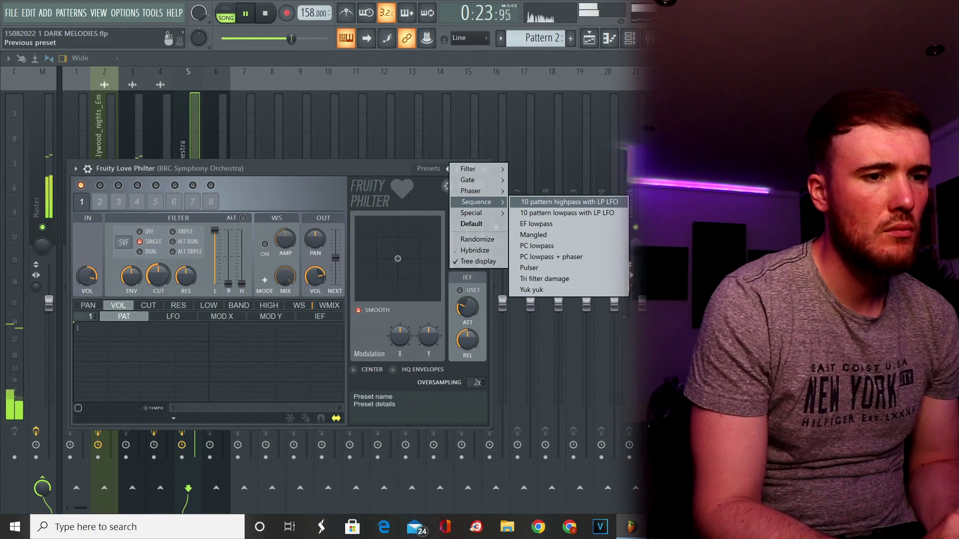
click(536, 202)
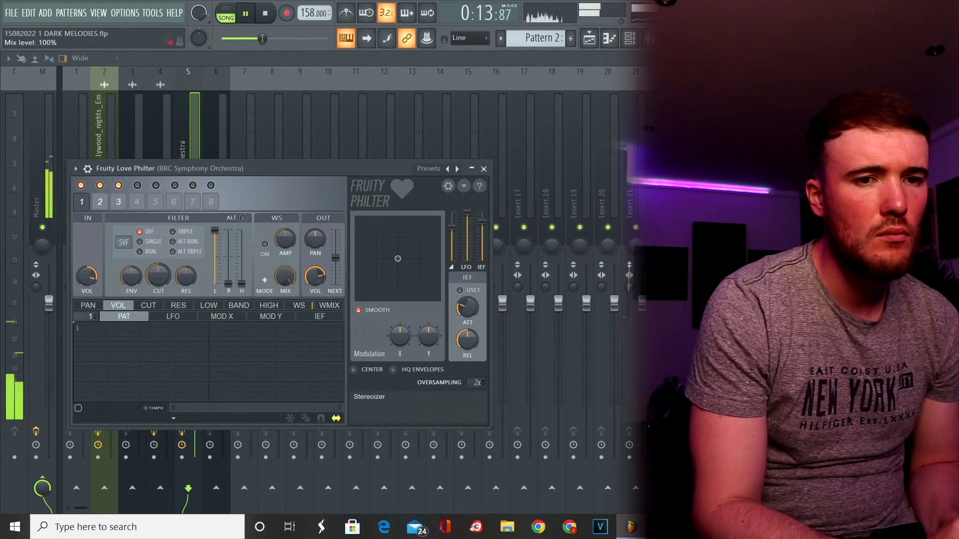
click(483, 168)
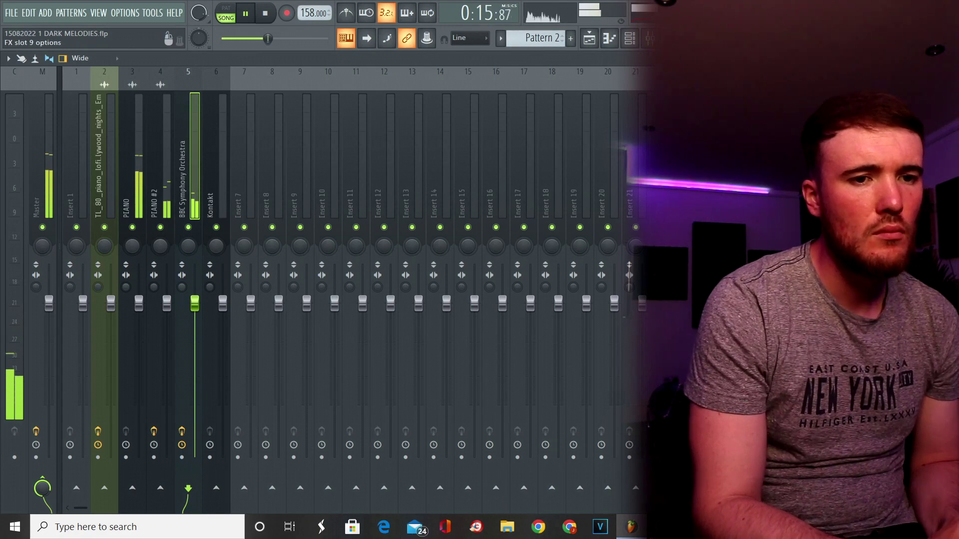
Insert Hardcore in effect slot 3 and add HalfTime with a 1 Bar loop in 2x mode on the orchestra track
click(830, 242)
click(859, 225)
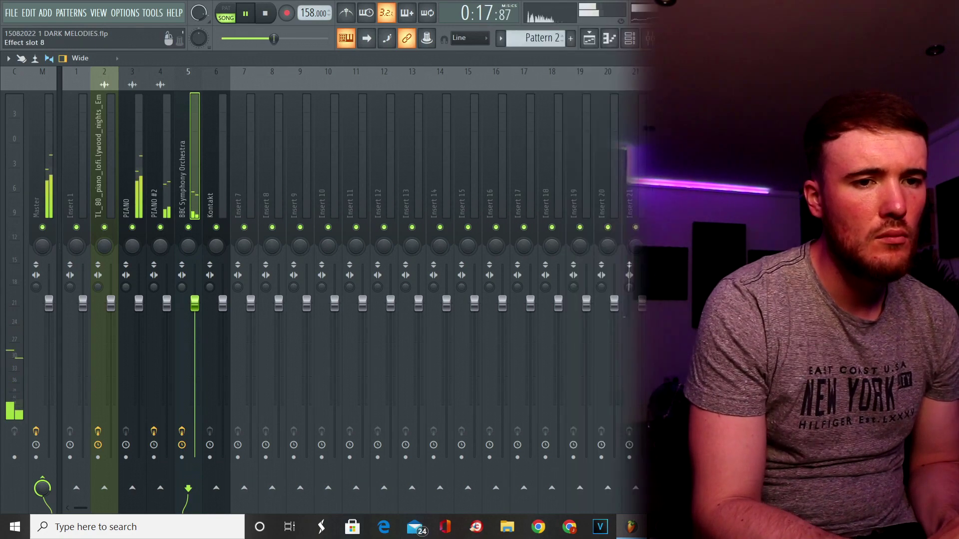
click(830, 136)
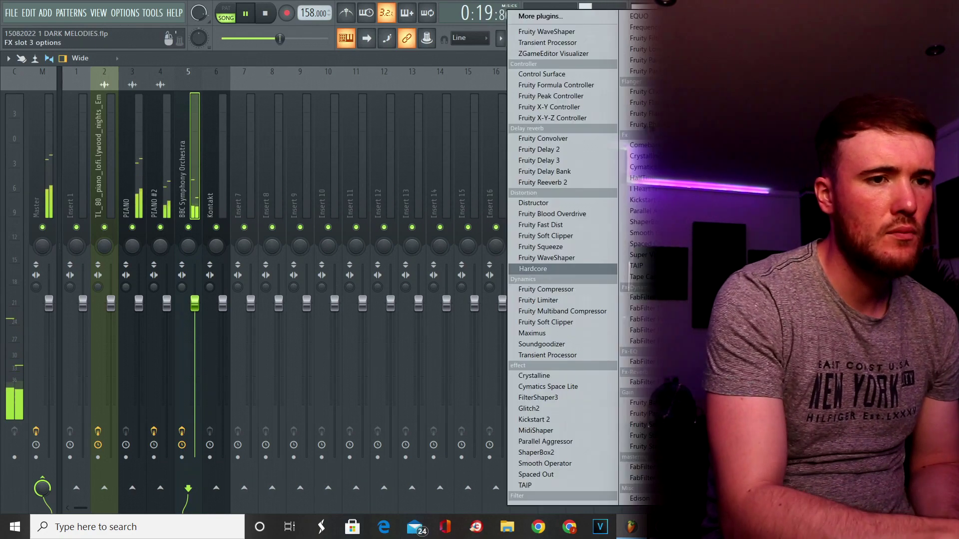
click(533, 268)
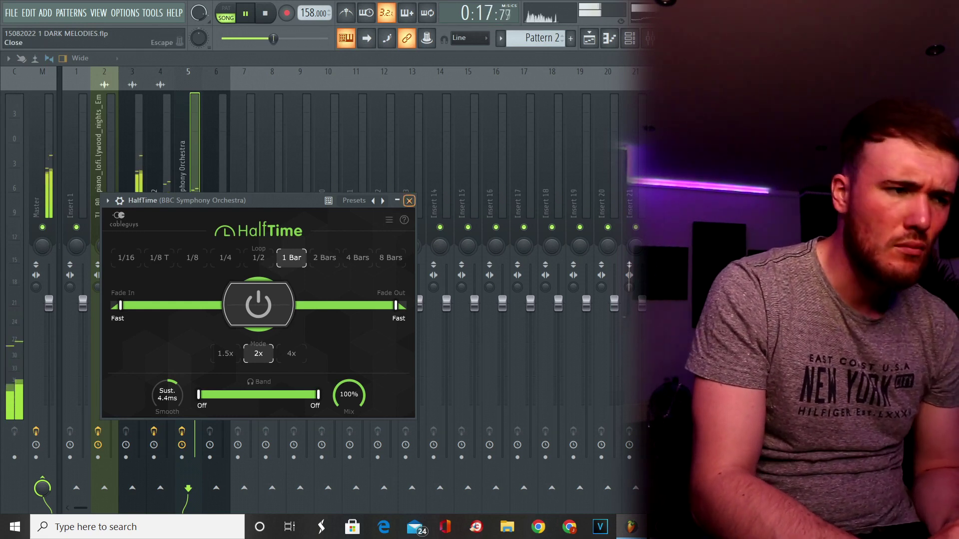
click(409, 201)
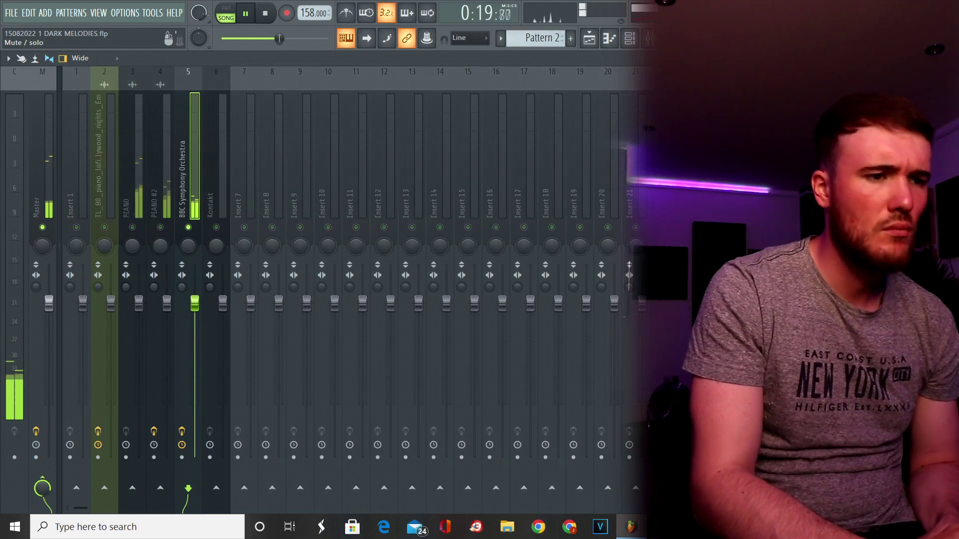
Insert Fruity parametric EQ 2 in effect slot 10 and load the preset Standard Eq For Melodies 2 more lows cut
click(822, 279)
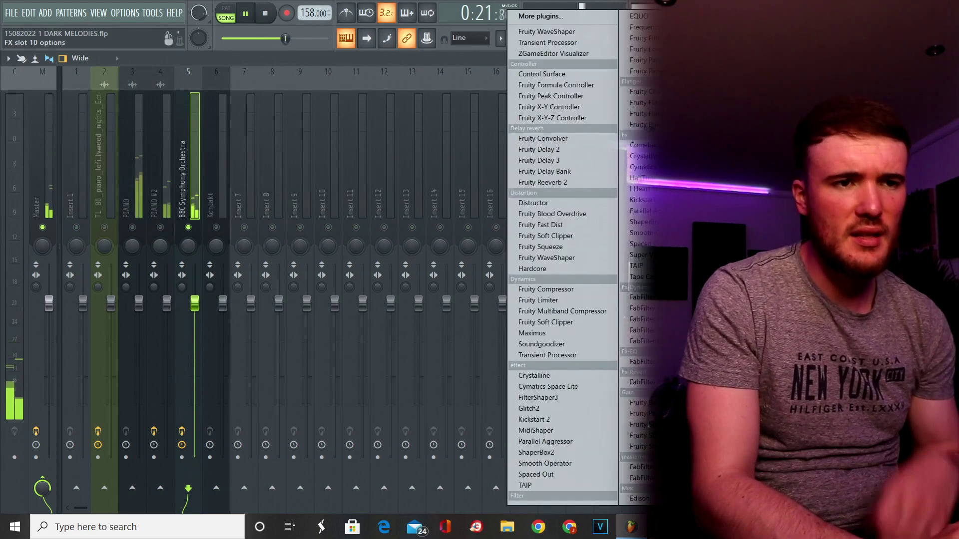
click(639, 71)
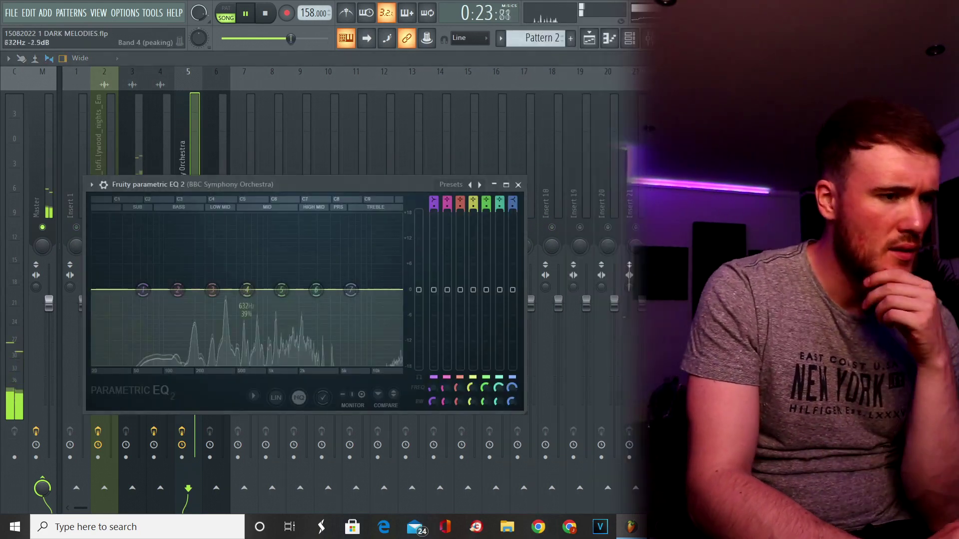
click(479, 185)
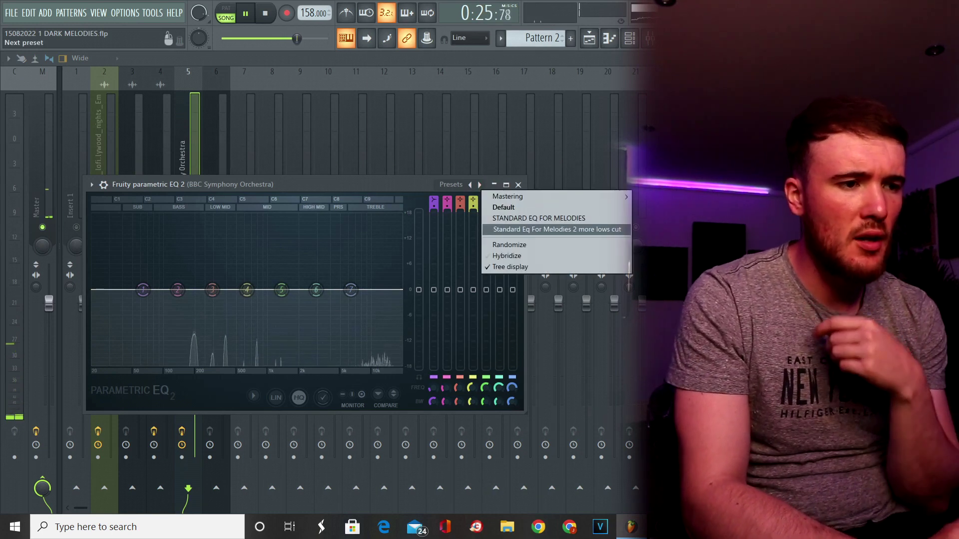
click(556, 229)
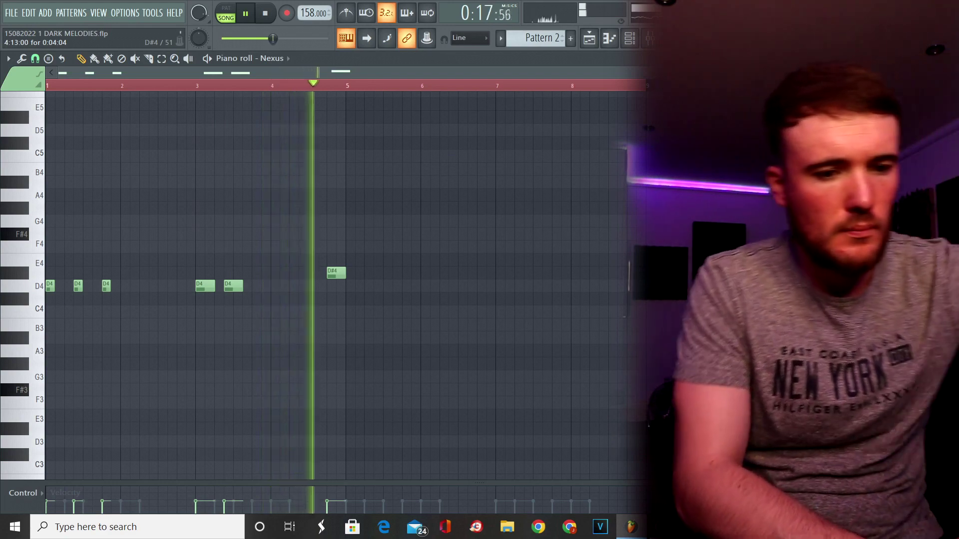
Raise the Nexus note at the end of bar 4 by two semitones to F4, and delete it
ctrl+click(336, 272)
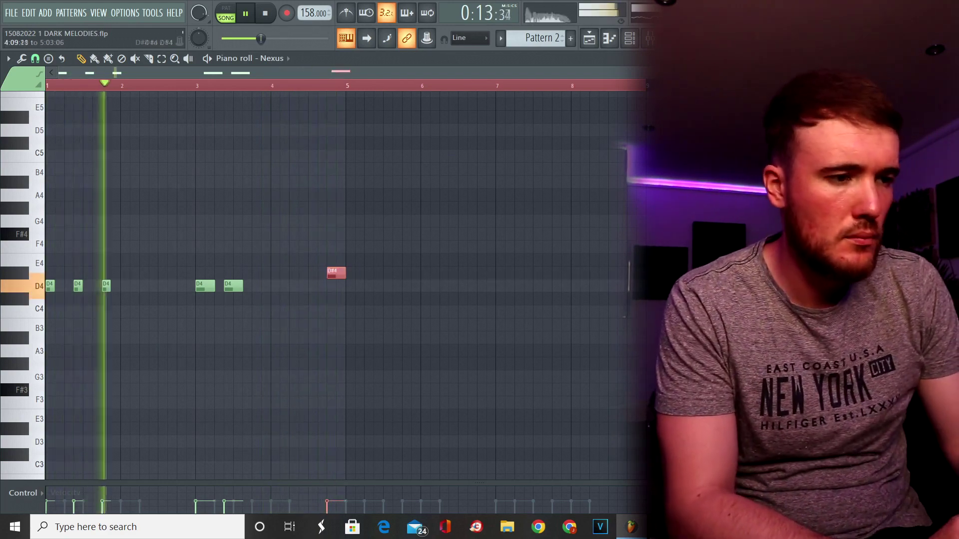
key(shift+Up)
key(shift+Up)
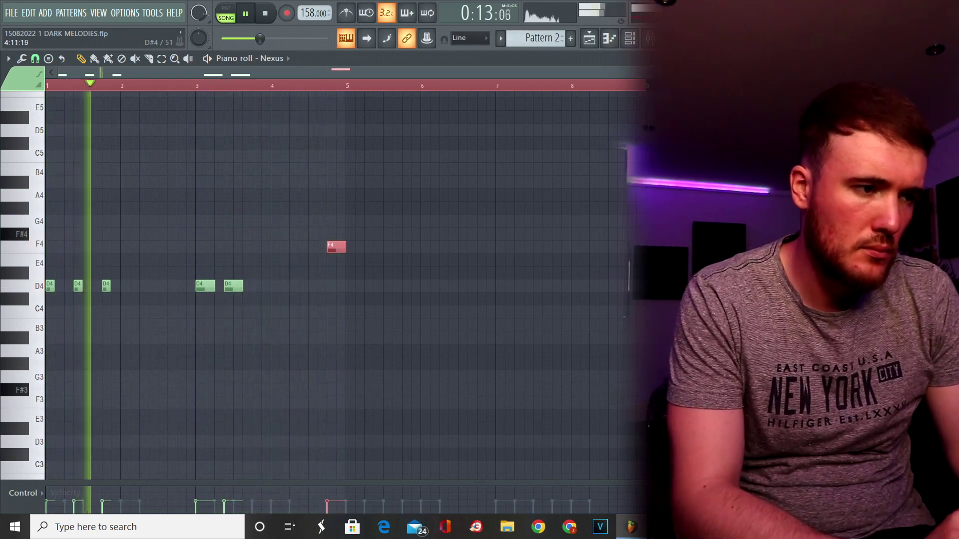
key(Delete)
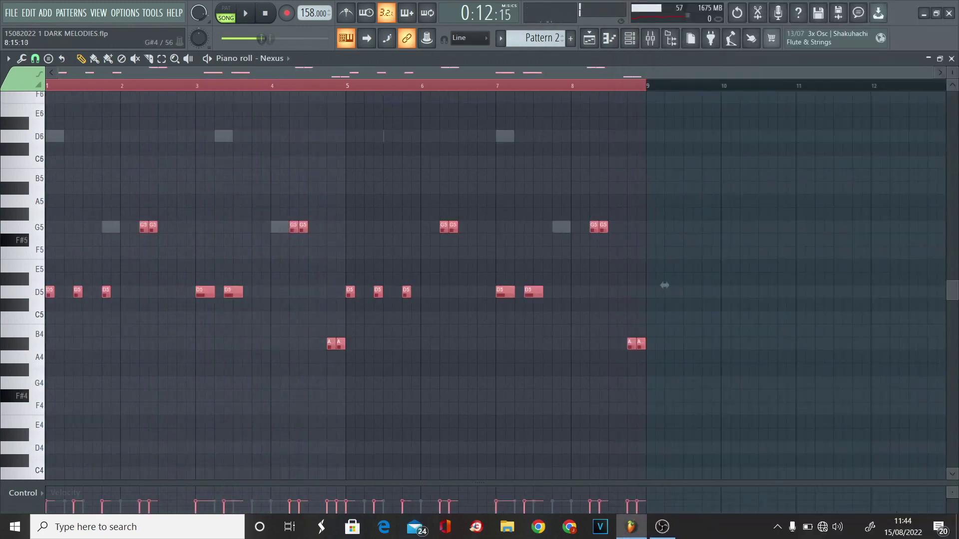
Save the project and transpose all selected Nexus notes down one octave while auditioning the song
key(space)
key(ctrl+s)
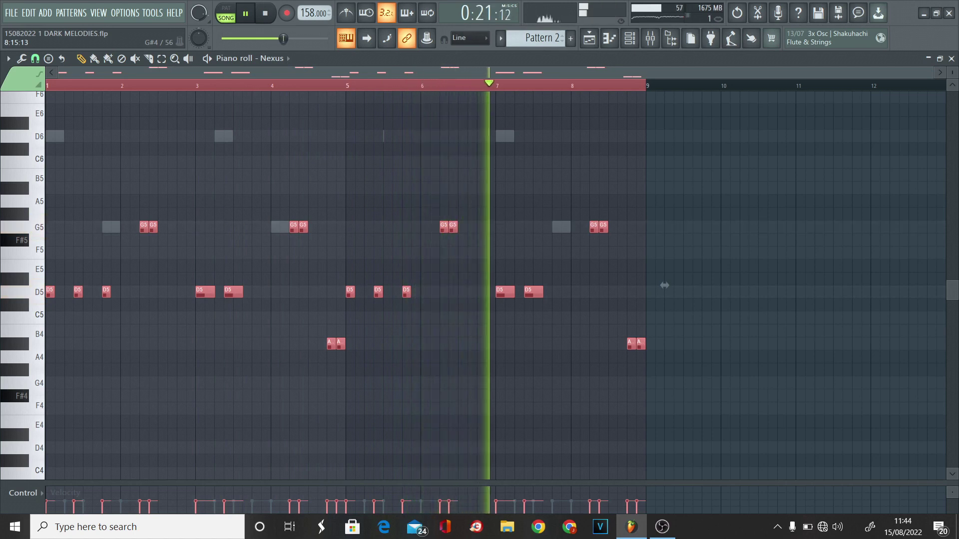
key(ctrl+Down)
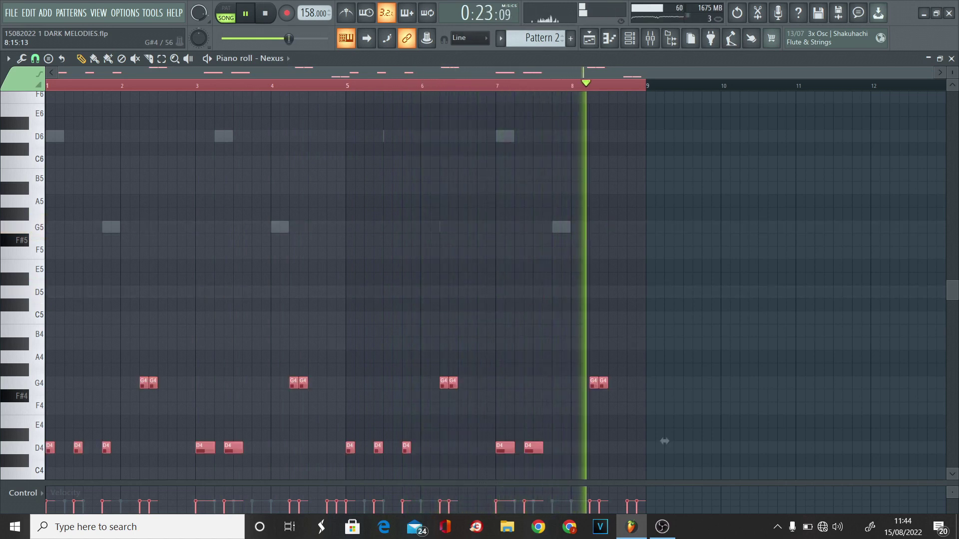
key(space)
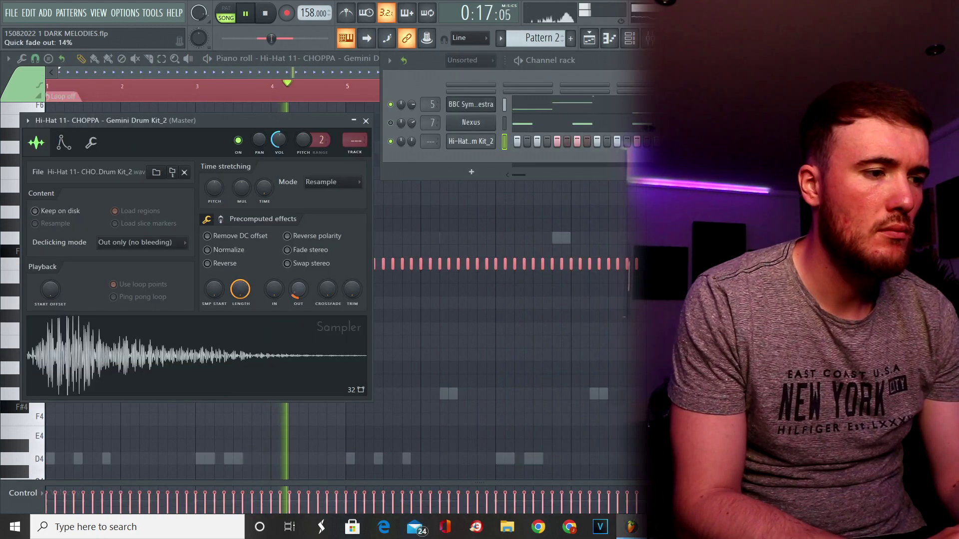
Increase the quick fade-out on the Hi-Hat 11 CHOPPA sample and toggle its Remove DC offset option
mouse_move(298, 289)
mouse_down()
mouse_move(299, 260)
mouse_move(298, 283)
mouse_up()
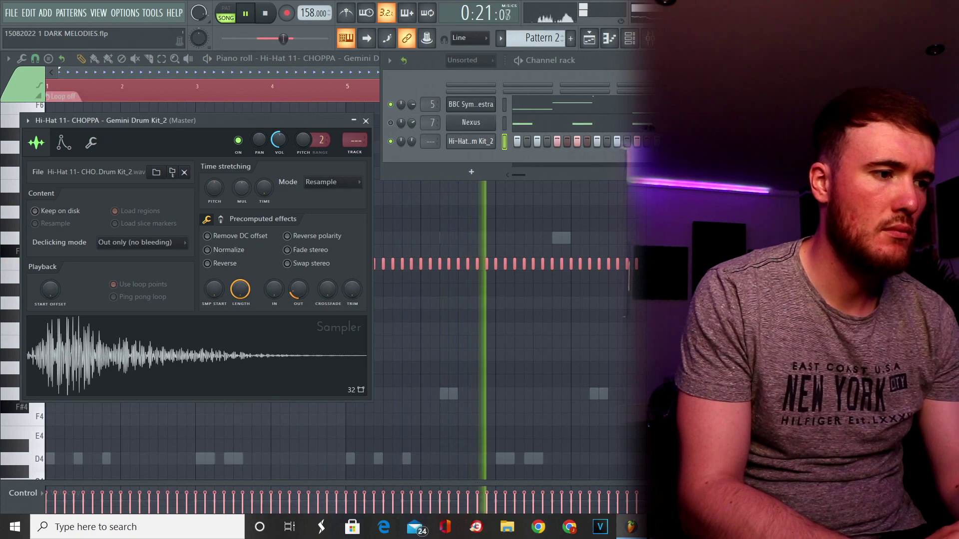
click(207, 236)
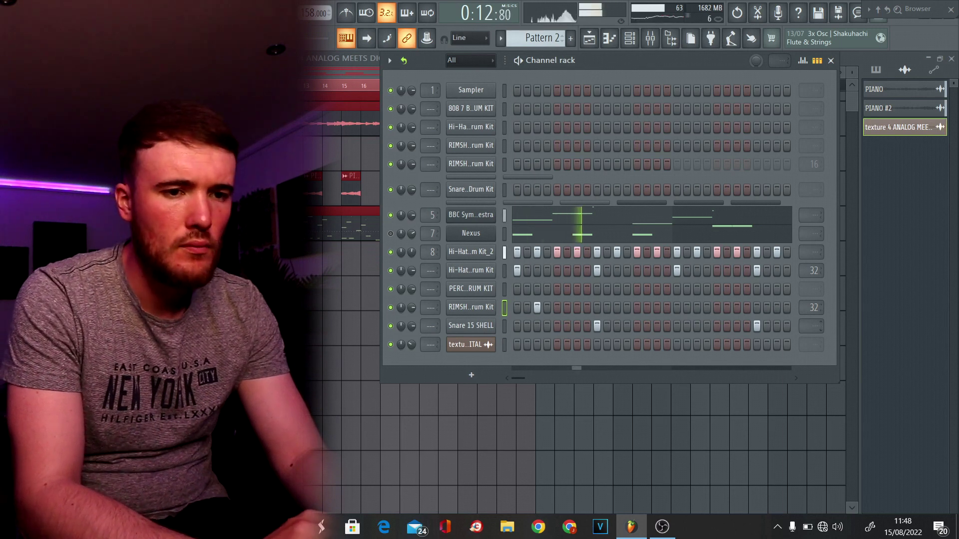
Choose a step loop length for the Snare 15 SHELL channel
click(811, 326)
click(843, 405)
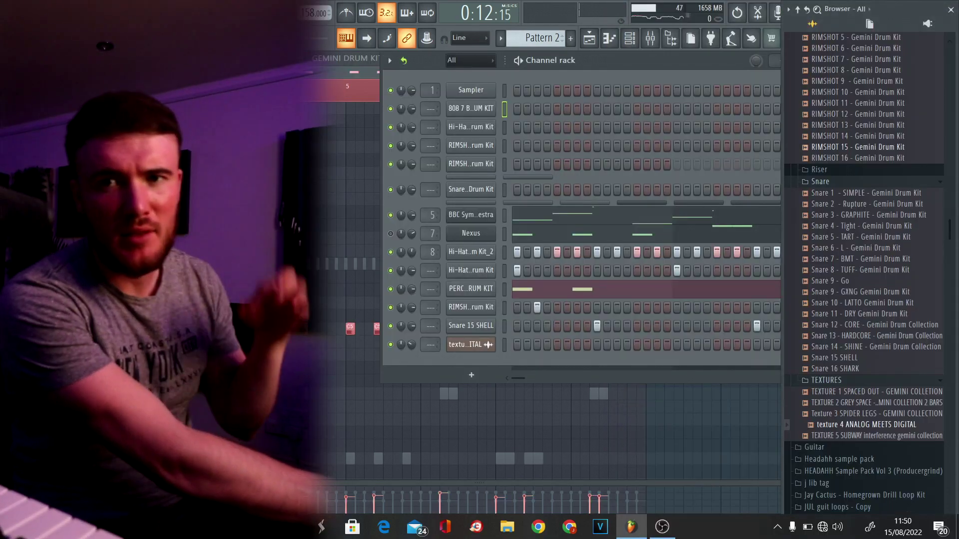
Locate the FUSION HI HAT MIDI KIT PREMIUM folder in the sample library and open it
scroll(863, 270, down, 8)
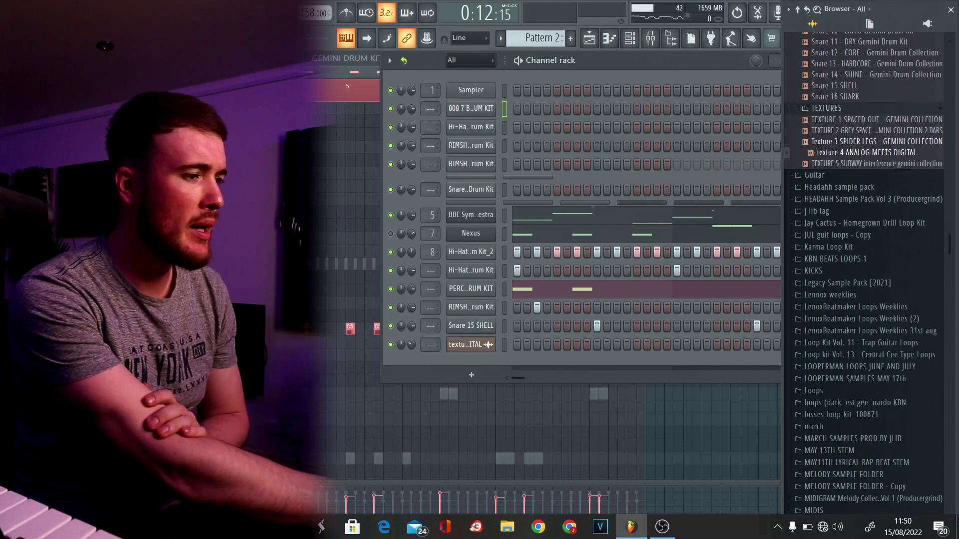
scroll(864, 270, down, 4)
scroll(864, 270, up, 10)
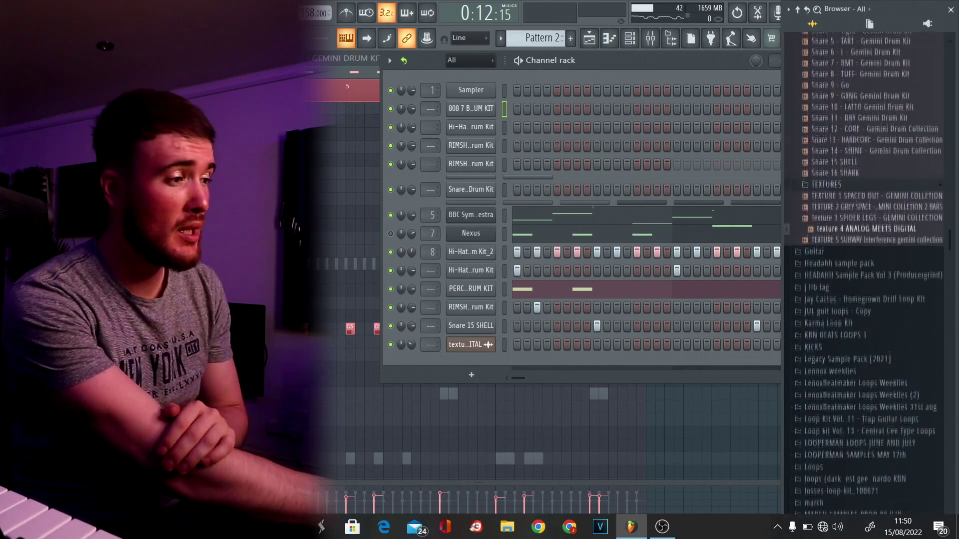
scroll(864, 269, up, 10)
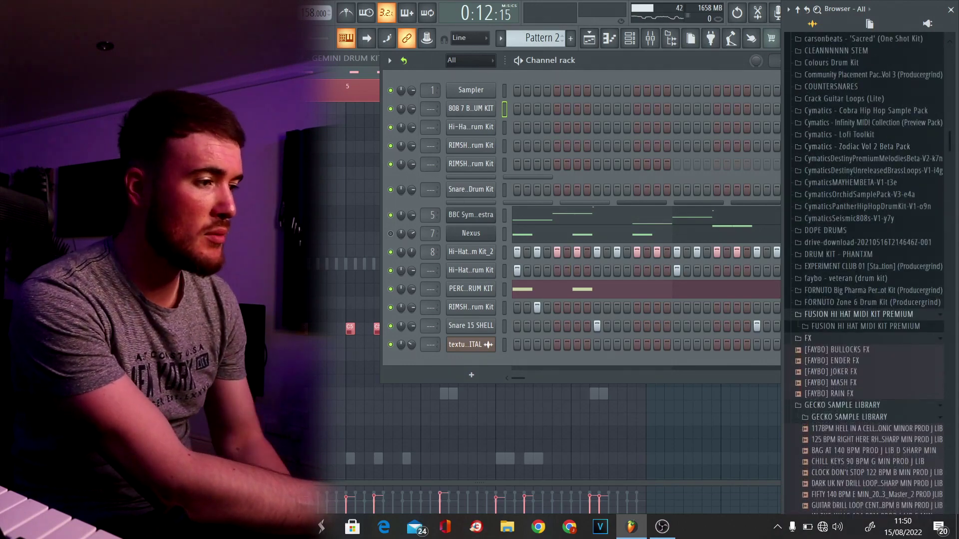
click(856, 326)
Play the song and set the loop marker of the Hi-Hat 11 CHOPPA pattern at bar 5 so its four bars repeat
key(space)
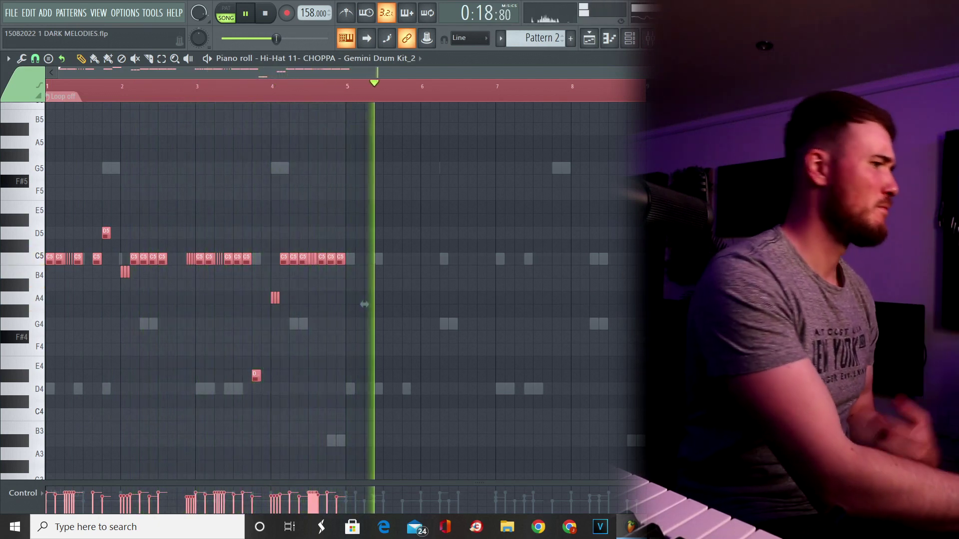
right_click(82, 98)
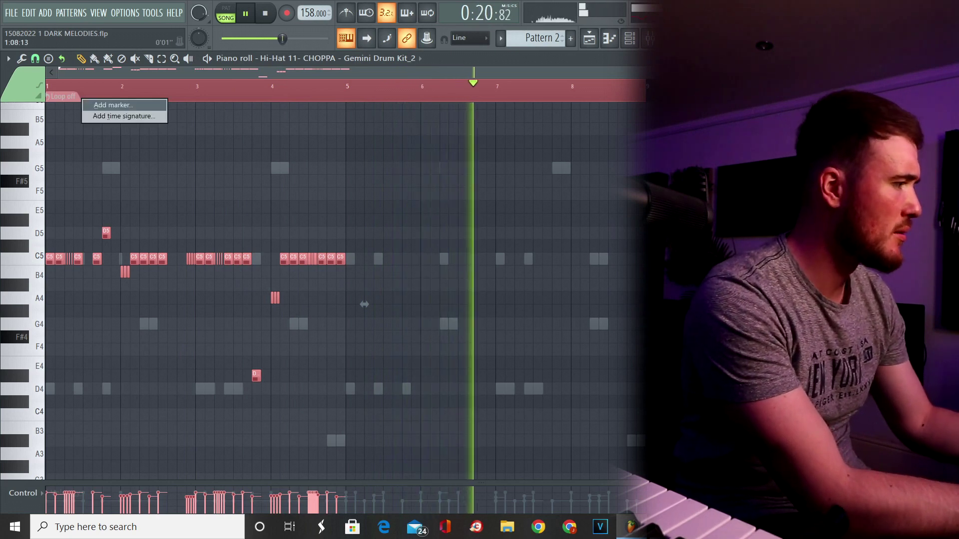
right_click(57, 99)
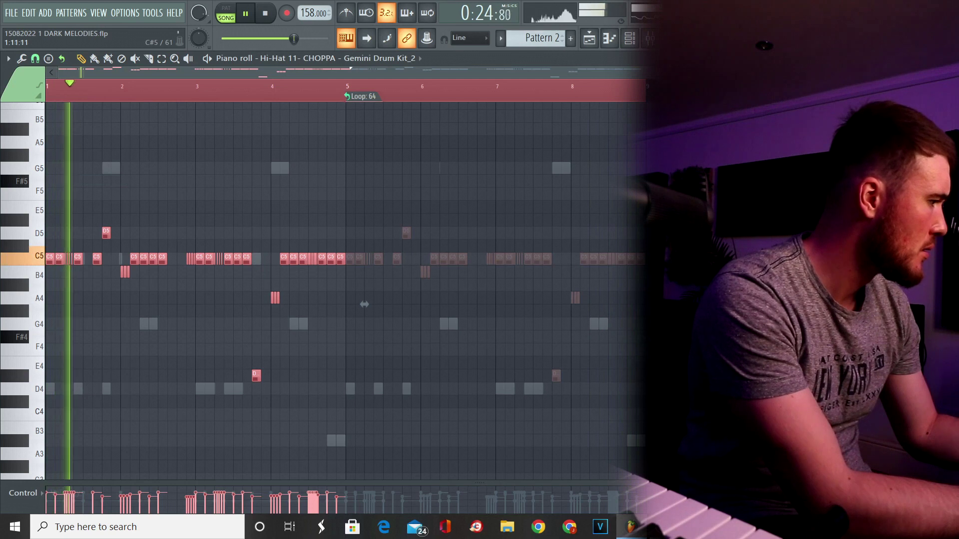
Chop the first C5 hi-hat note with the Default chopper pattern, using Absolute pattern
ctrl+click(49, 259)
key(space)
key(alt+u)
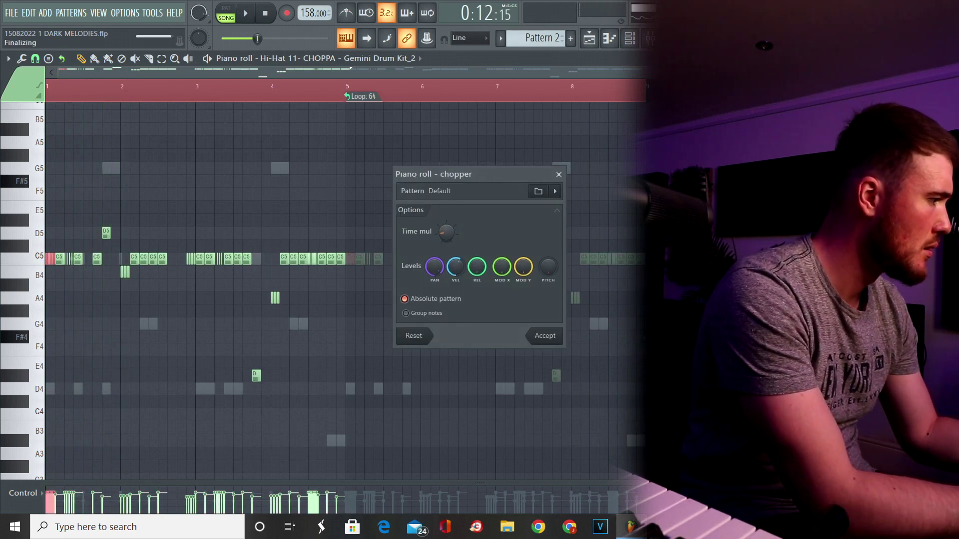
key(space)
key(Return)
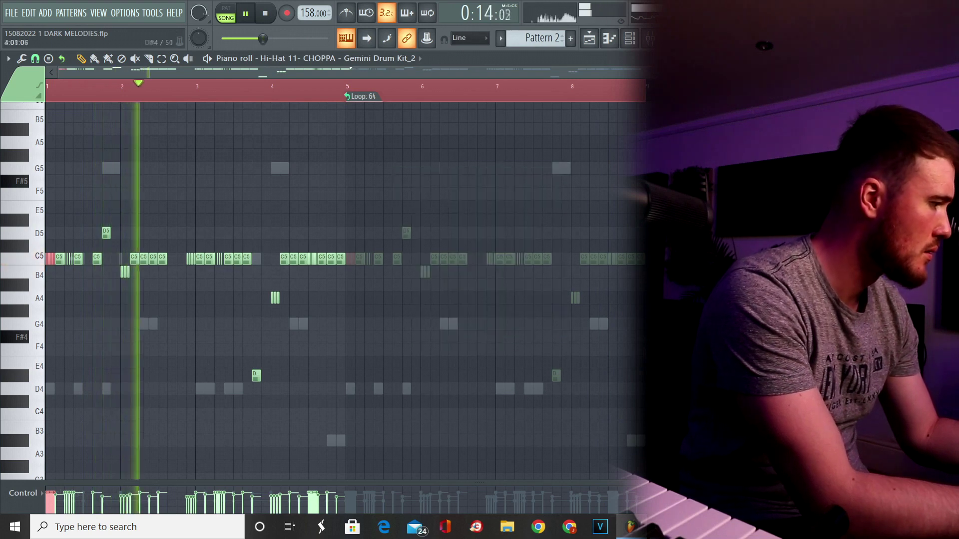
Play the hook from bar 9 with recording enabled to perform a keyboard part over it, and stop playback
key(space)
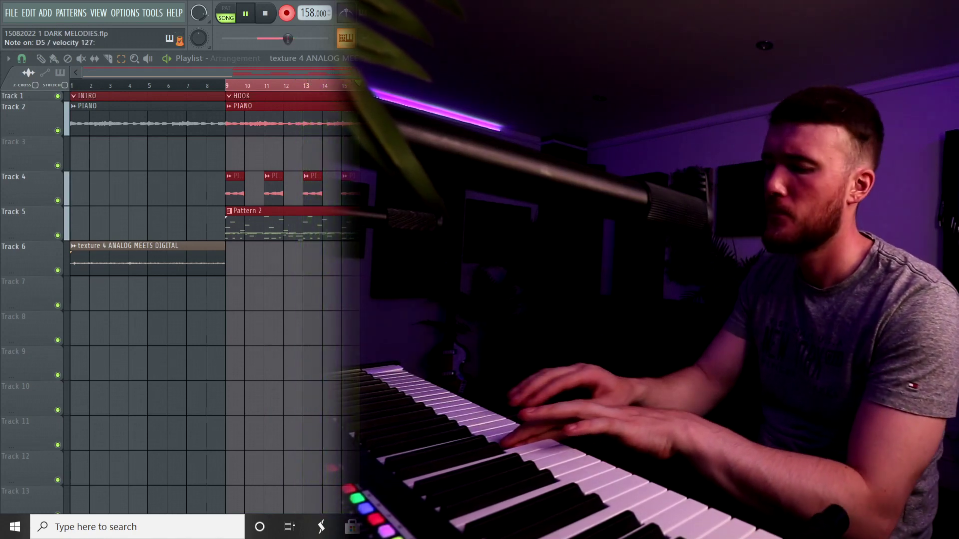
key(space)
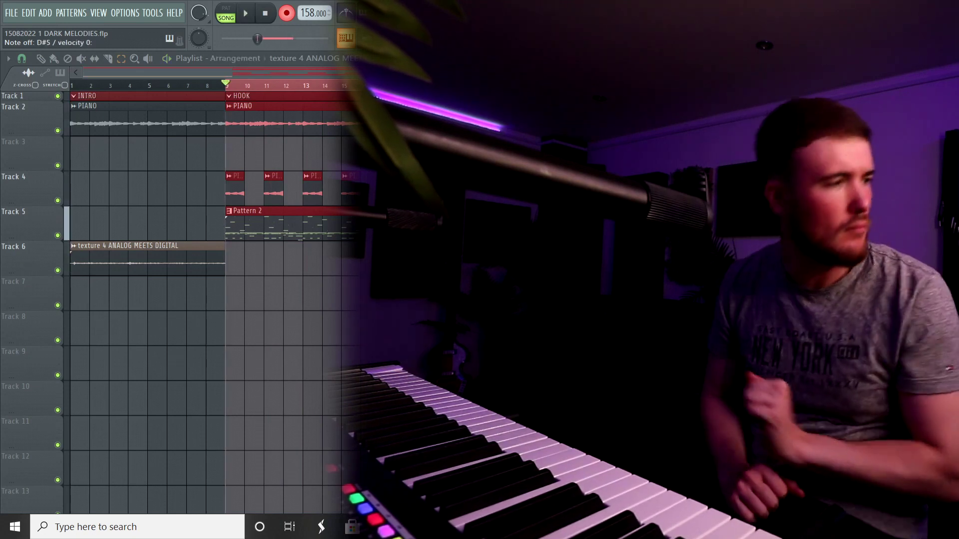